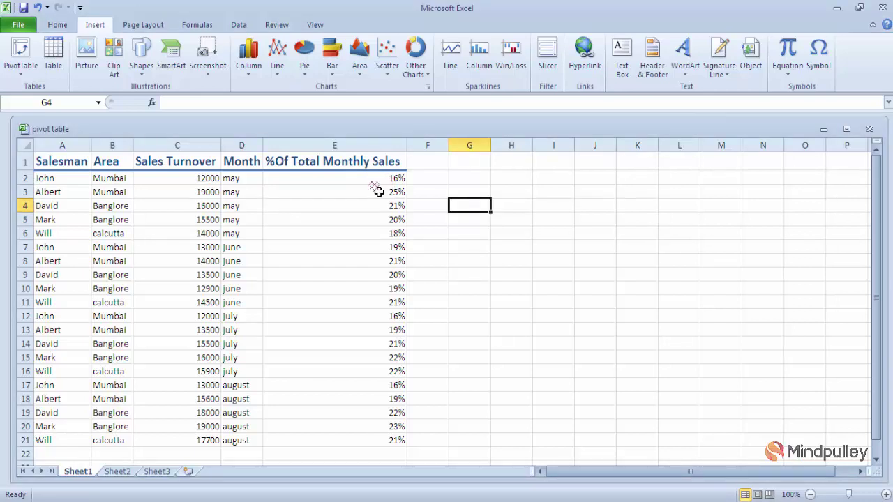
Highlight the May percentages in E2:E6 and the June percentages in E7:E11, then clear the selection.
left_click(364, 182)
left_click_drag(364, 182, 368, 231)
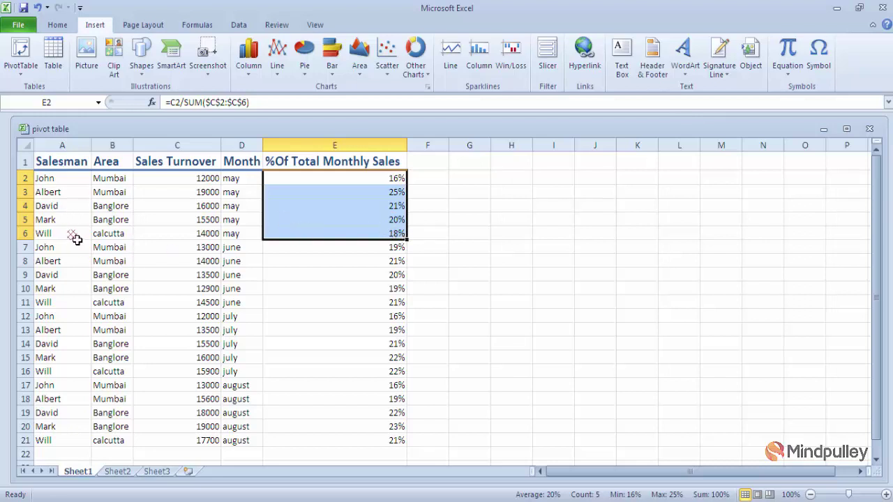
left_click_drag(243, 253, 246, 289)
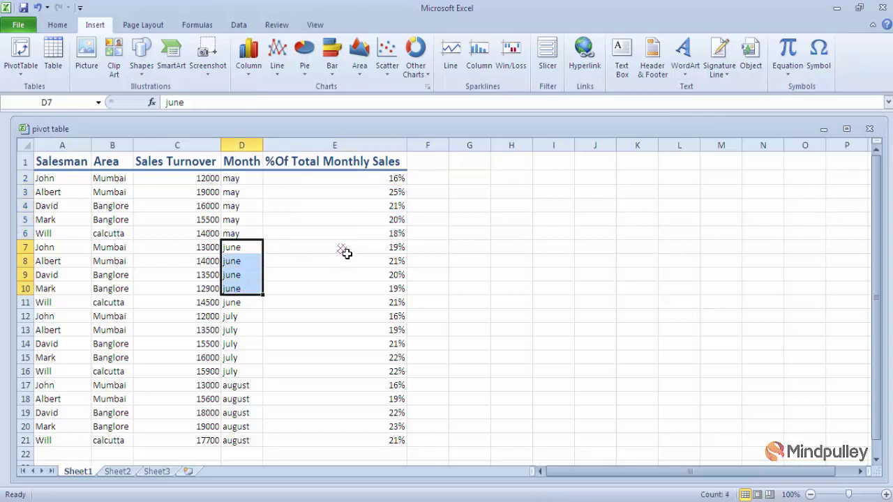
left_click_drag(347, 253, 349, 301)
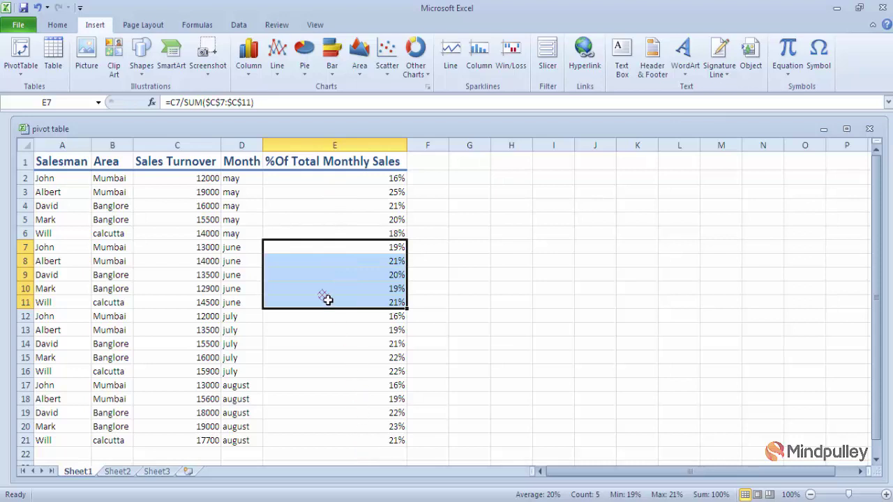
left_click(463, 230)
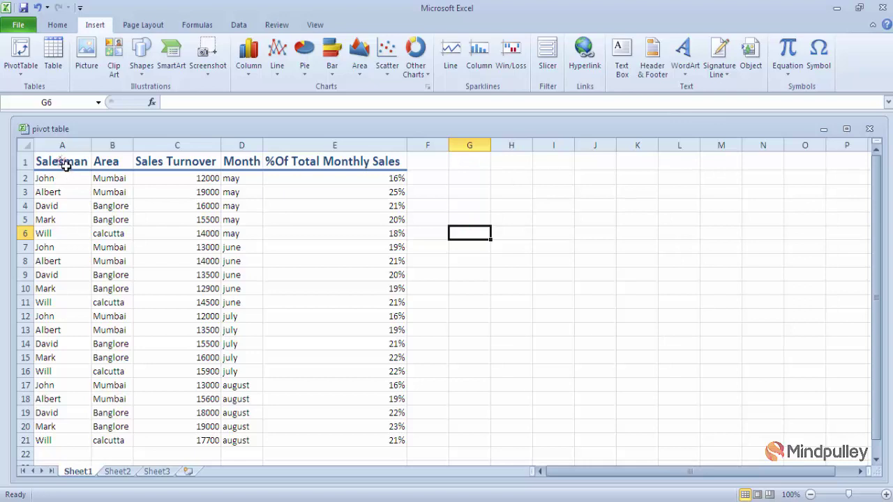
Select the sales table A1:E21 and choose Insert > PivotTable > PivotTable.
mouse_move(62, 161)
left_mouse_down()
mouse_move(301, 321)
mouse_move(325, 365)
mouse_move(334, 440)
left_mouse_up()
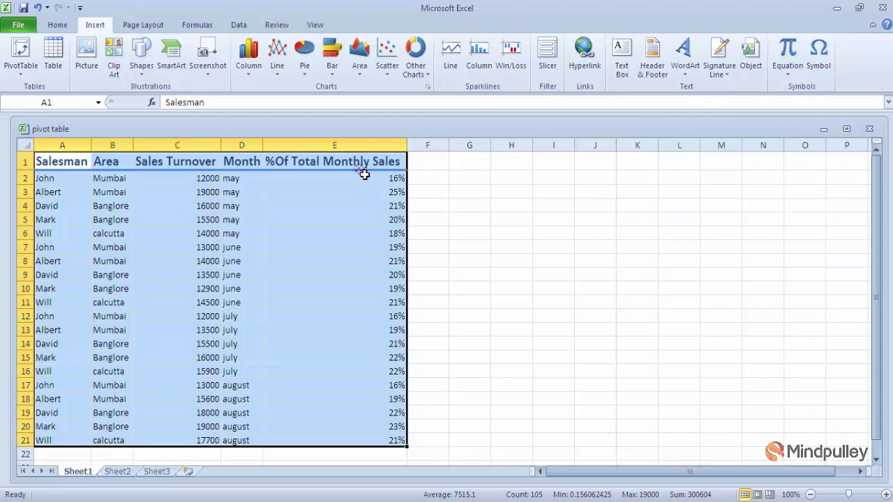
left_click(364, 168)
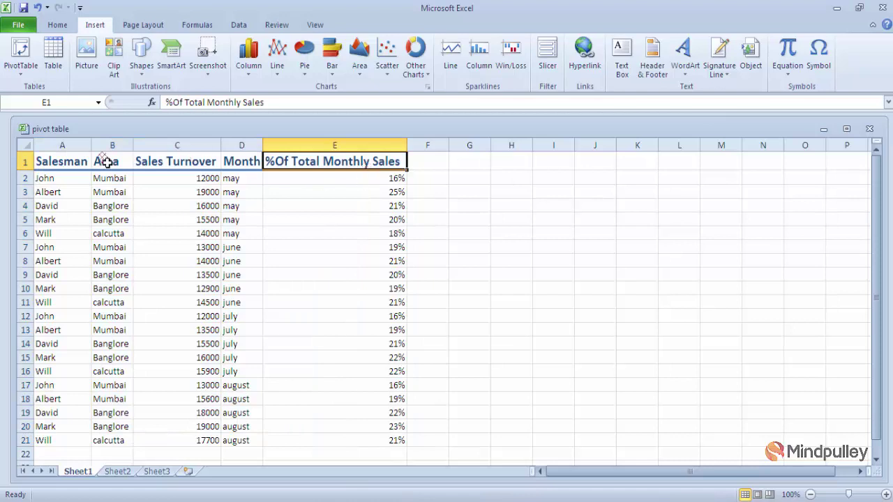
mouse_move(80, 166)
left_mouse_down()
mouse_move(326, 408)
mouse_move(329, 438)
left_mouse_up()
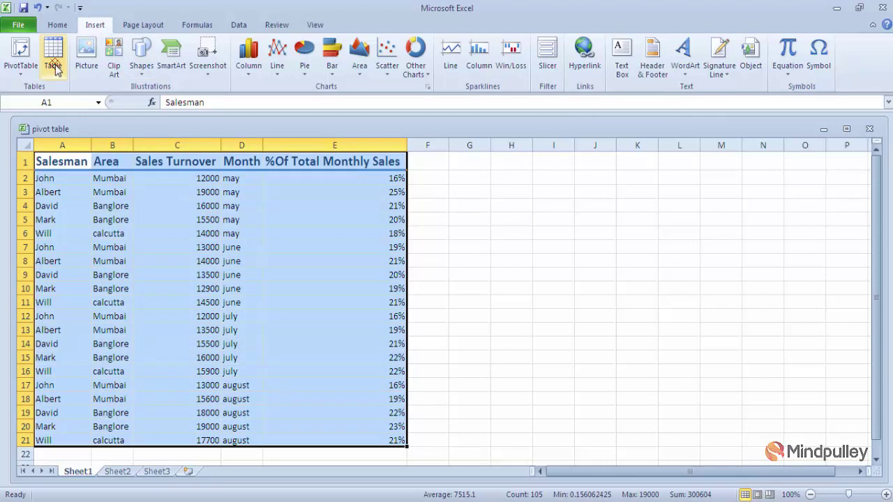
left_click(19, 76)
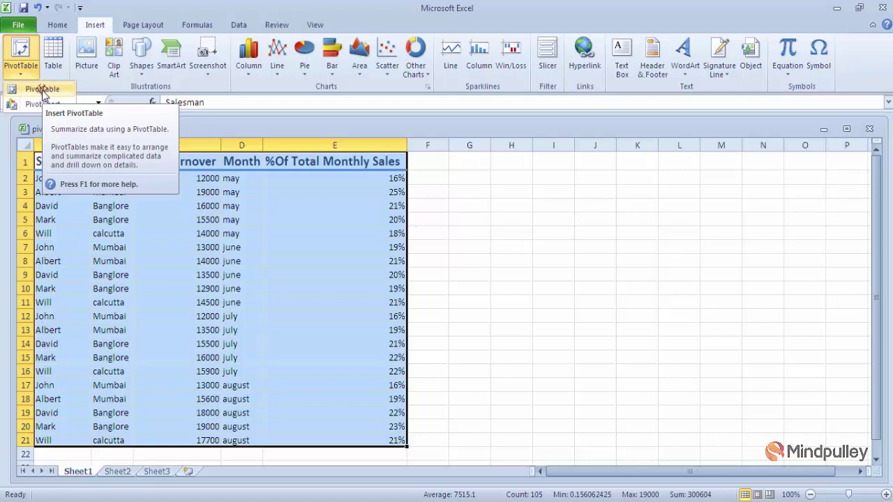
left_click(42, 89)
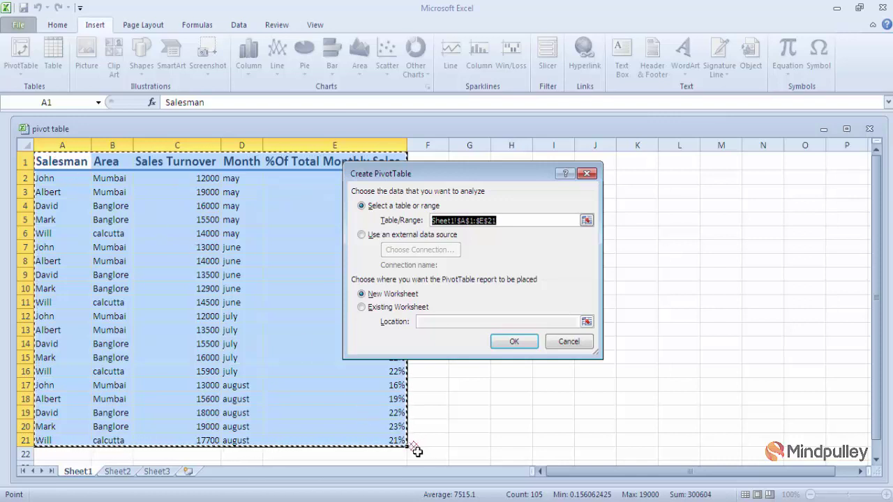
Keep Sheet1!$A$1:$E$21 as the source range and create the PivotTable on a New Worksheet.
left_click(506, 221)
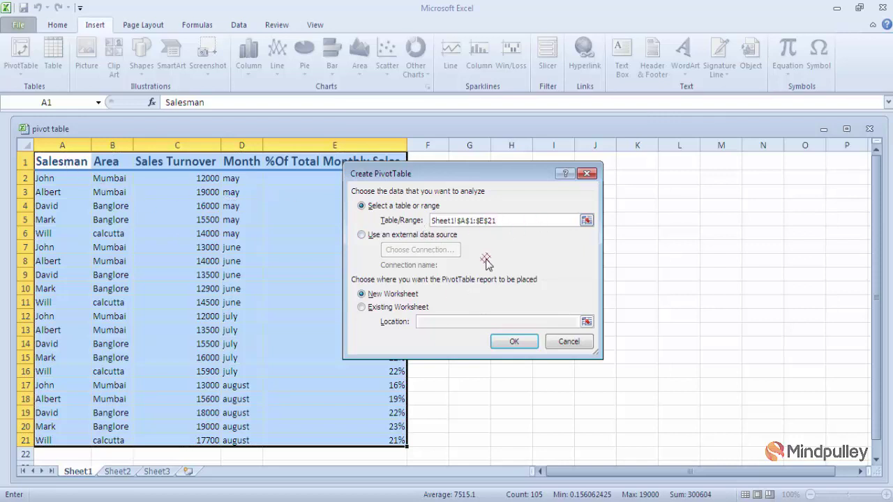
left_click(587, 220)
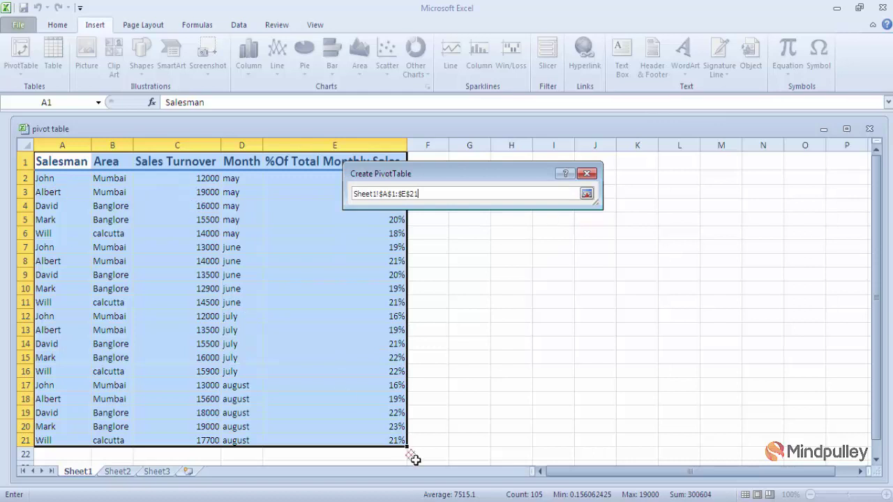
left_click(587, 194)
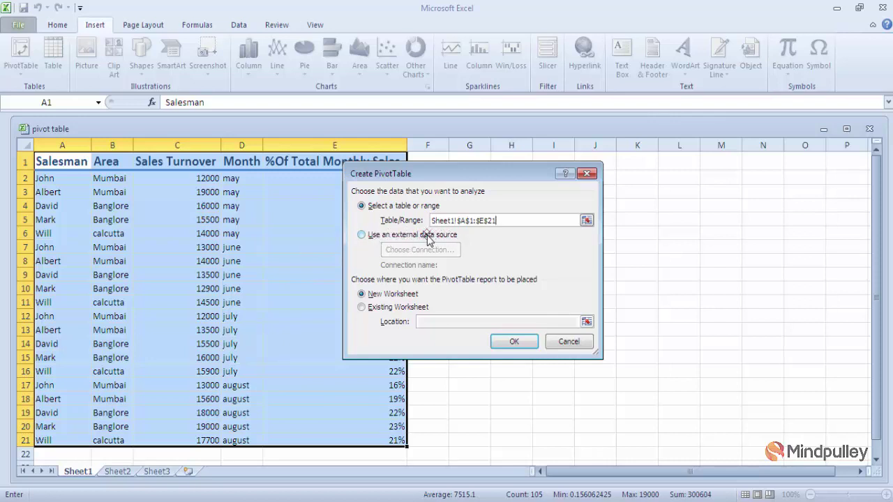
left_click(360, 235)
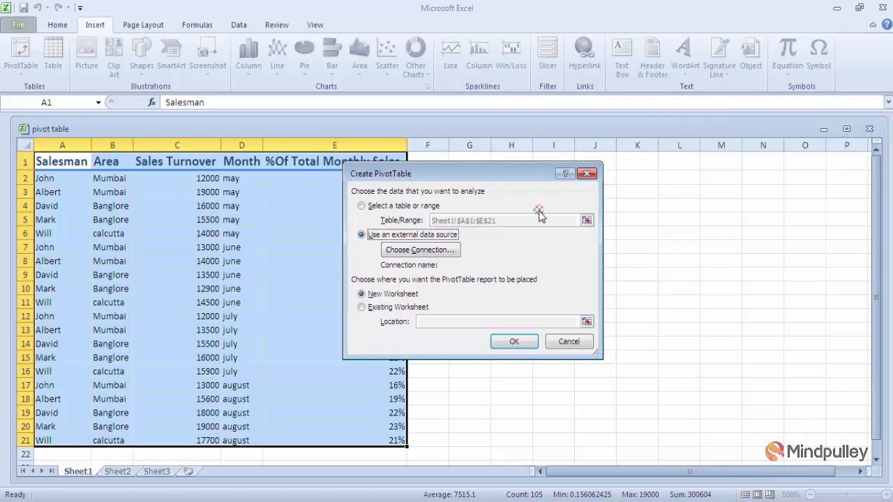
left_click(360, 206)
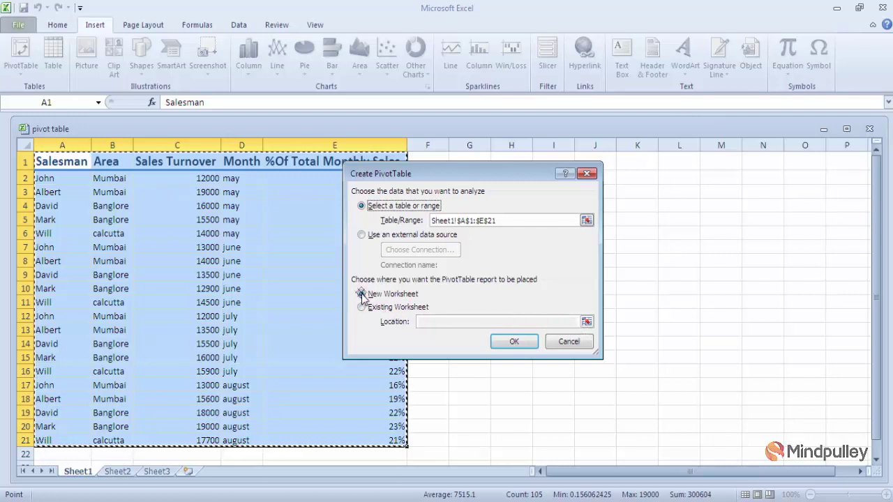
left_click(361, 293)
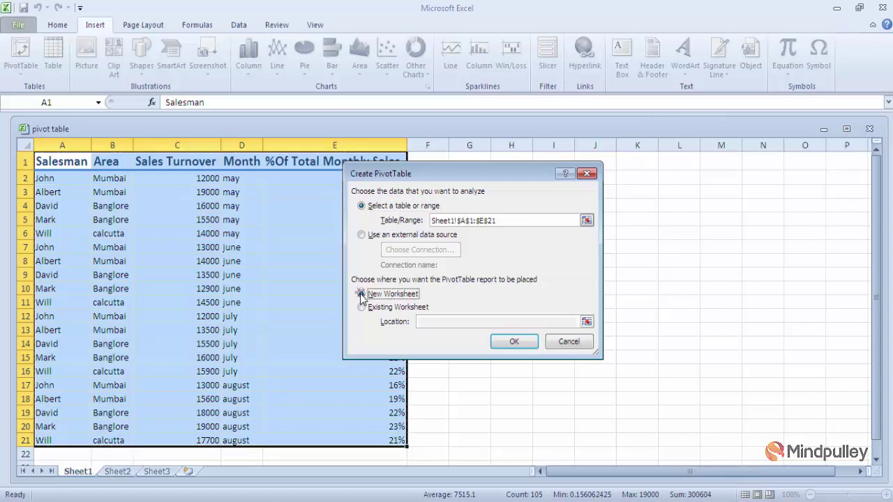
left_click(513, 342)
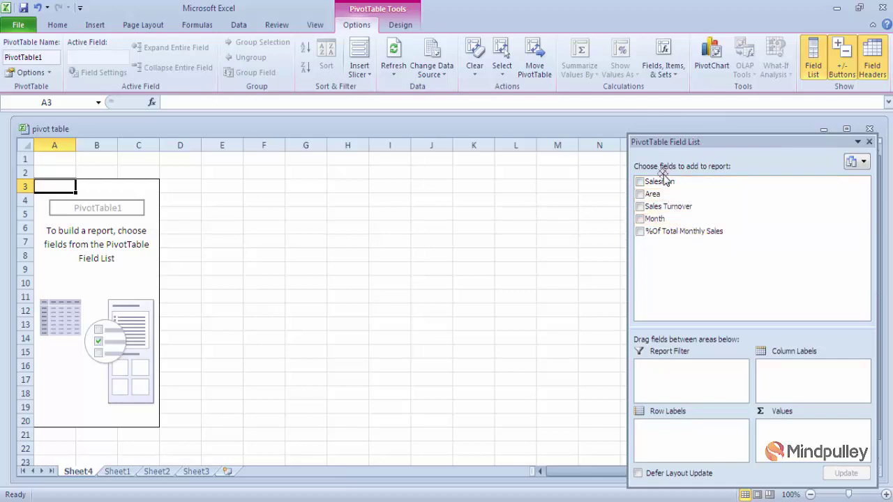
Check Area, Sales Turnover, Month and %Of Total Monthly Sales in the PivotTable Field List.
left_click_drag(670, 195, 684, 268)
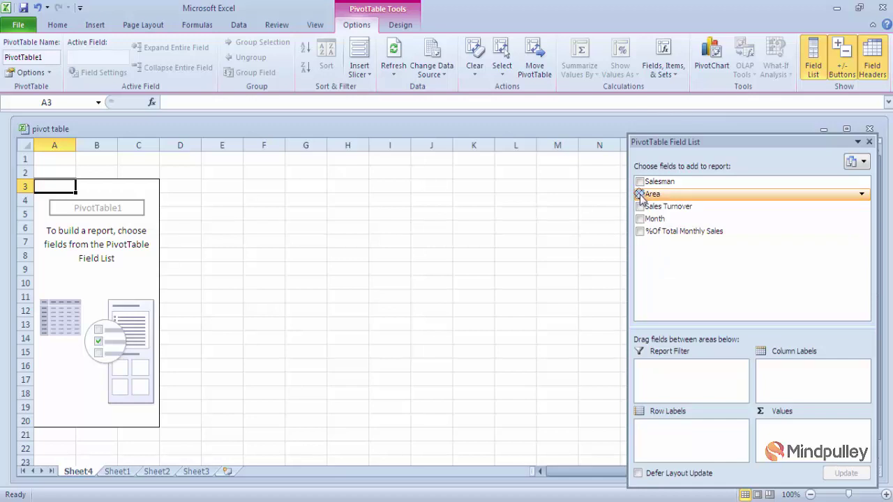
left_click(639, 194)
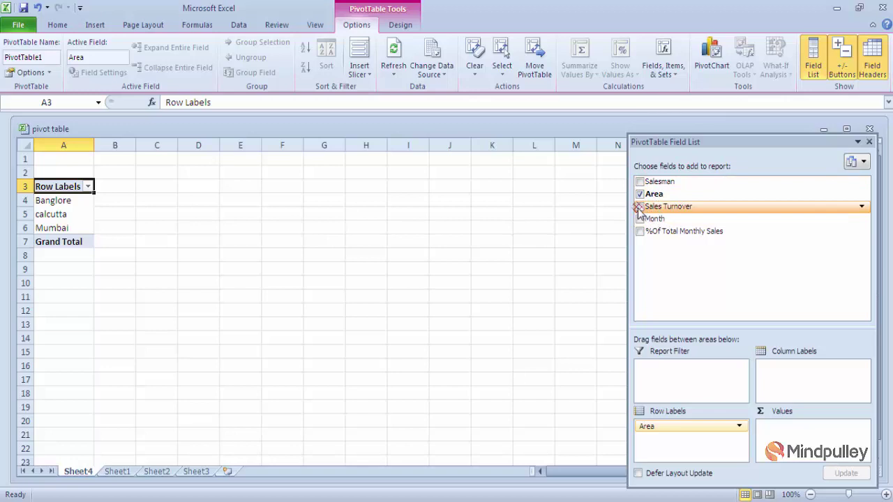
left_click(639, 207)
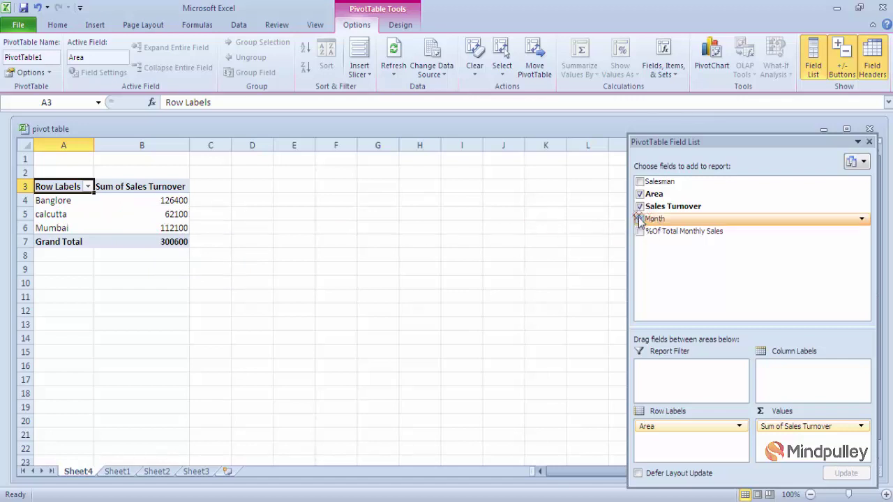
left_click(640, 219)
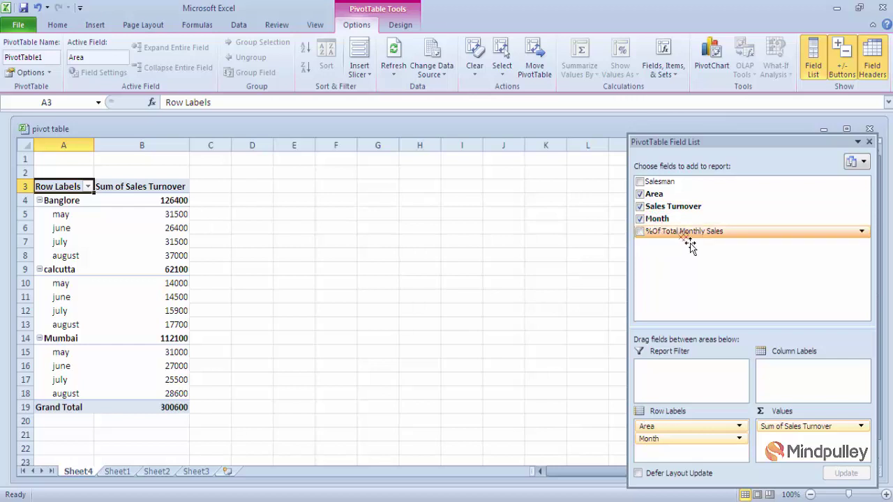
left_click(641, 232)
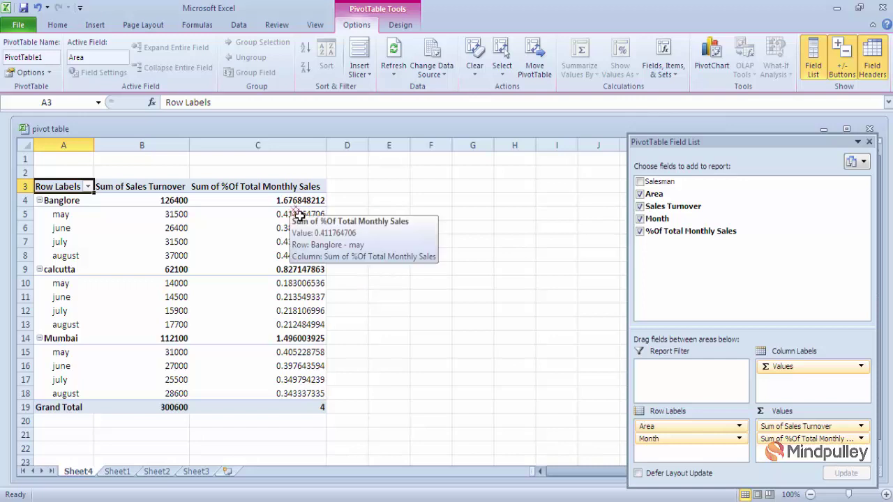
mouse_move(300, 201)
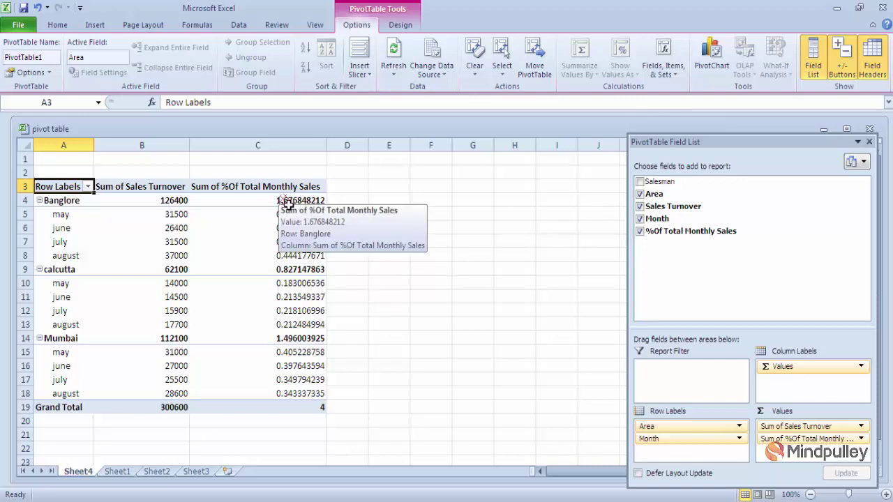
Apply Percent Style from the Home tab to the %Of Total Monthly Sales values in C4:C18.
left_click_drag(288, 204, 306, 394)
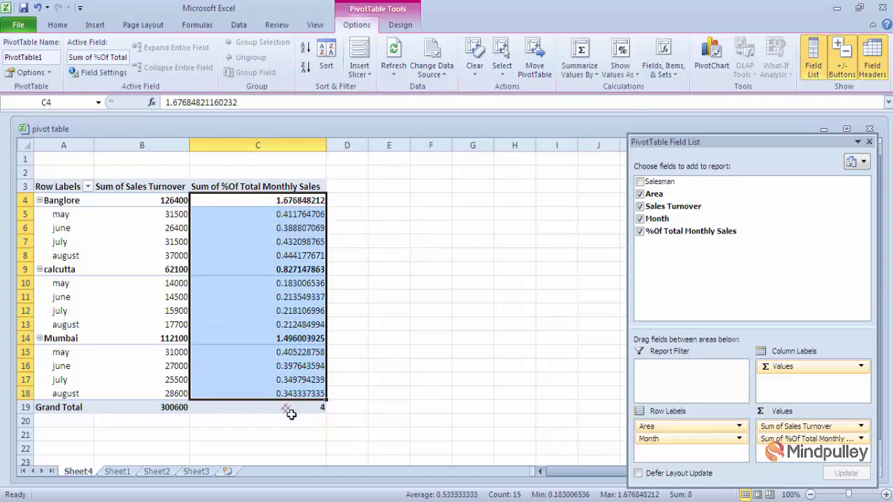
left_click_drag(231, 201, 231, 201)
mouse_move(232, 202)
left_mouse_down()
mouse_move(257, 408)
mouse_move(241, 202)
left_mouse_up()
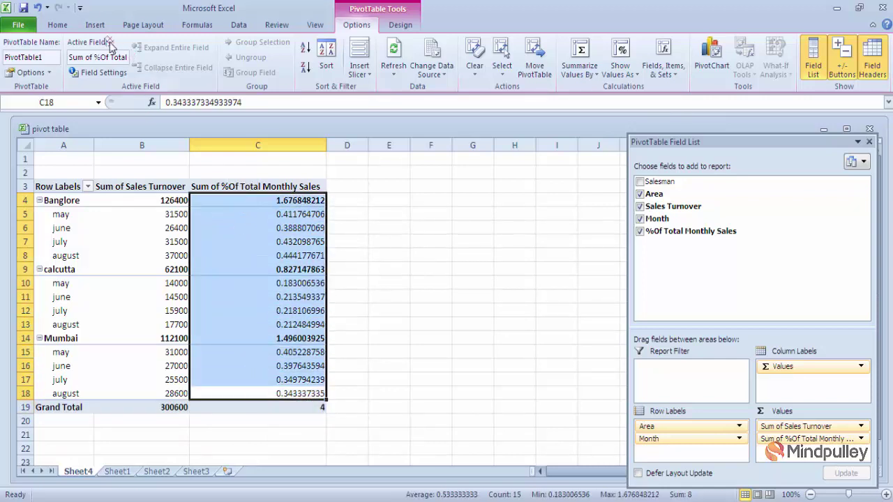
left_click(56, 25)
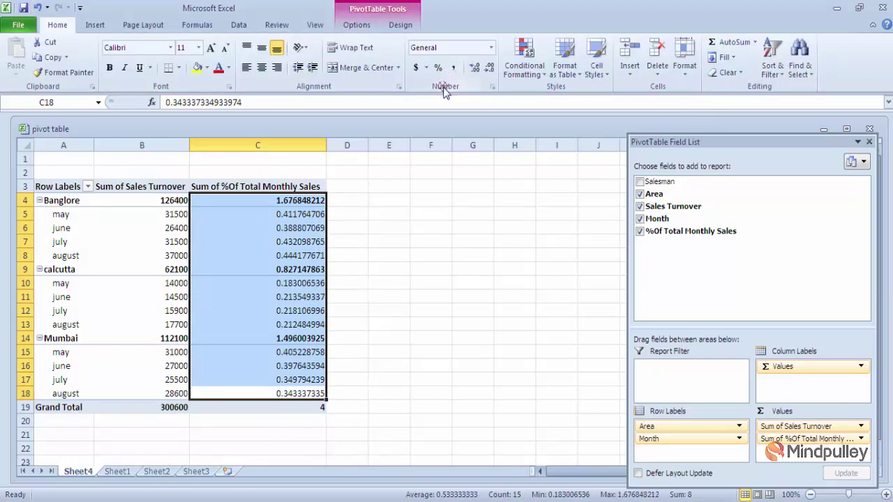
left_click(438, 68)
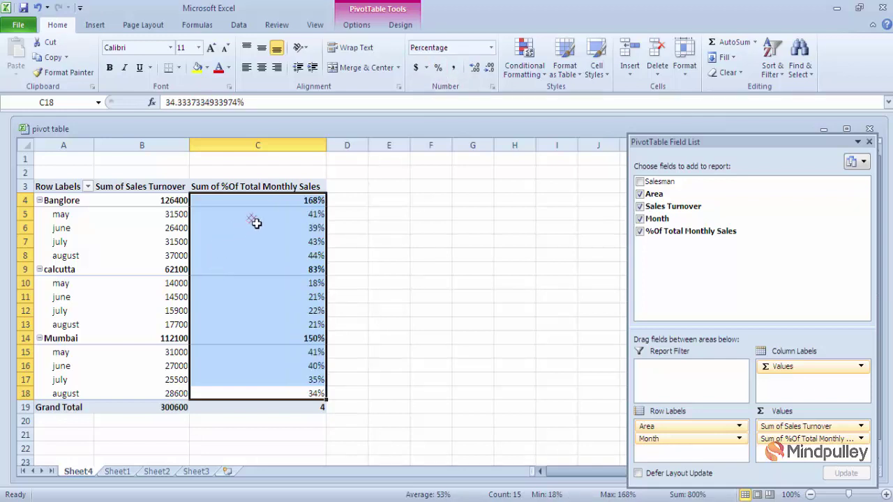
left_click(355, 396)
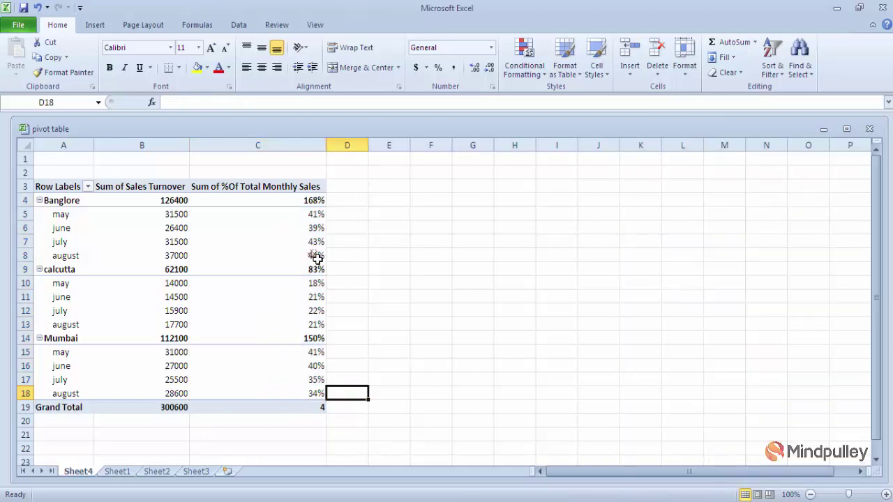
With cell C8 in the PivotTable selected, check Salesman in the field list.
left_click(290, 256)
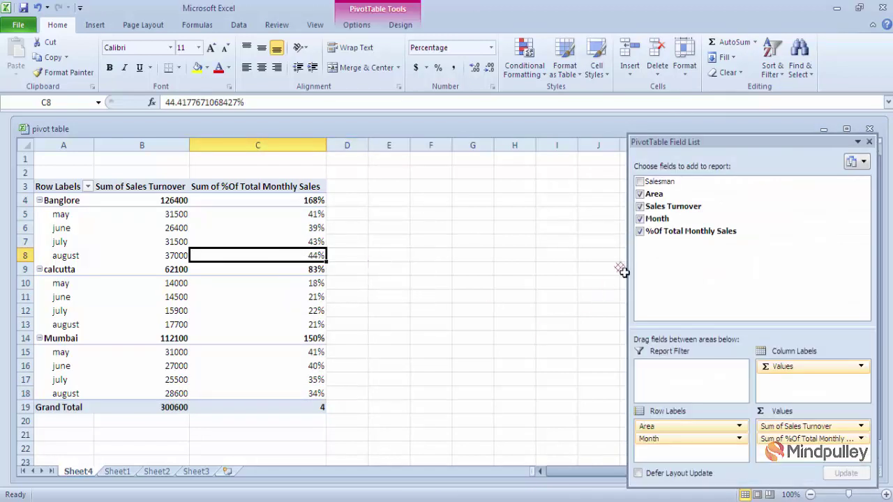
mouse_move(750, 181)
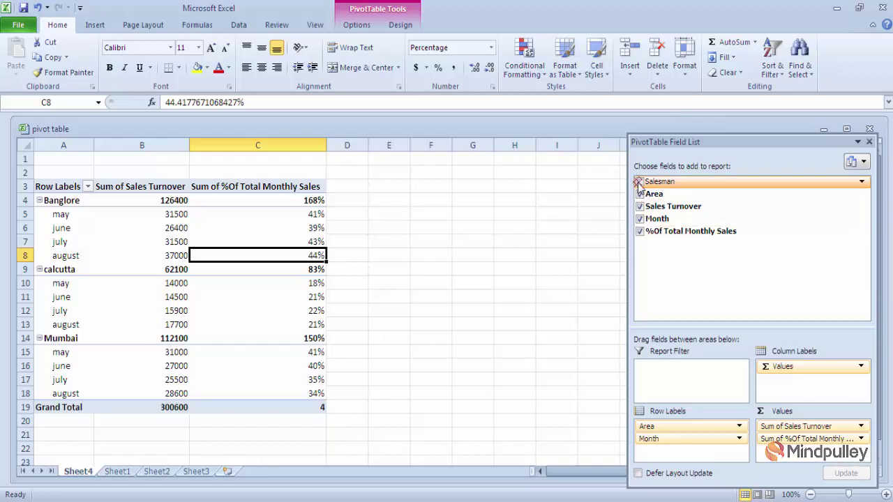
left_click(639, 182)
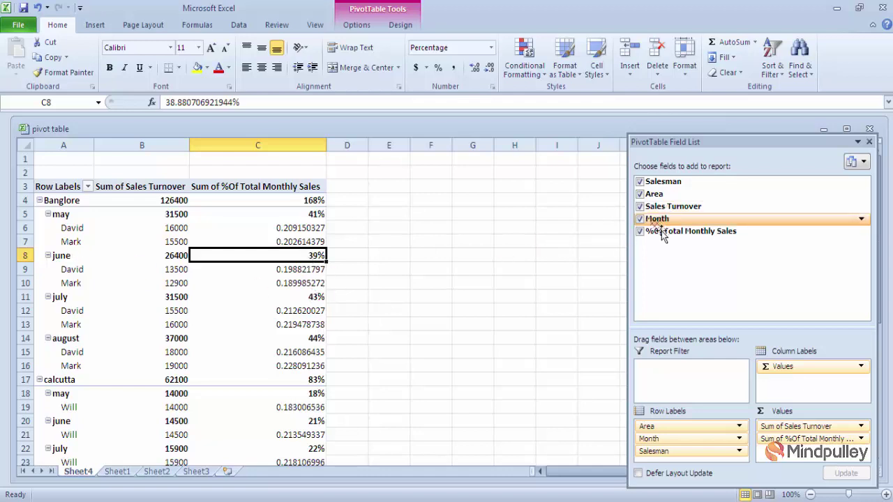
Drop Area from the row labels and re-add %Of Total Monthly Sales to the Values.
left_click(640, 232)
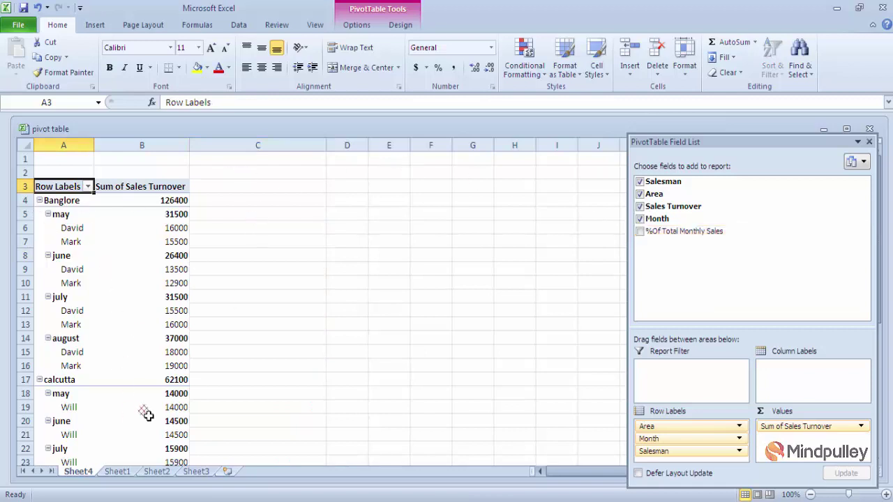
left_click(640, 194)
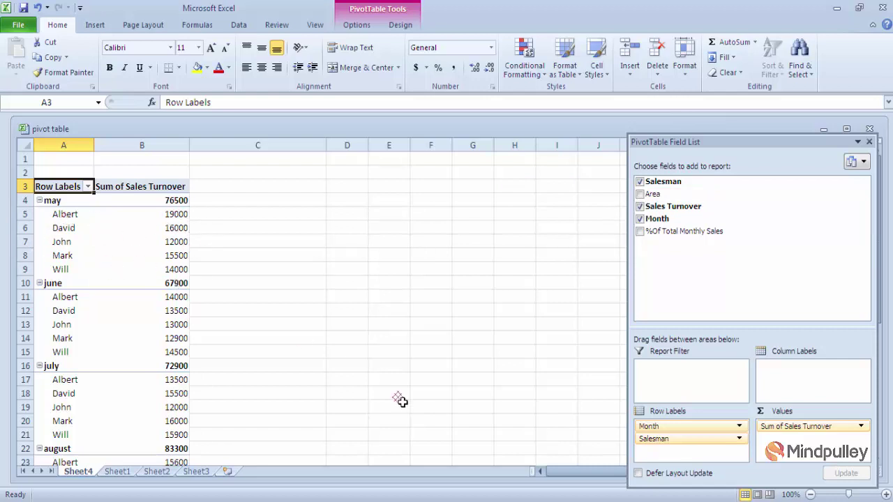
left_click(640, 194)
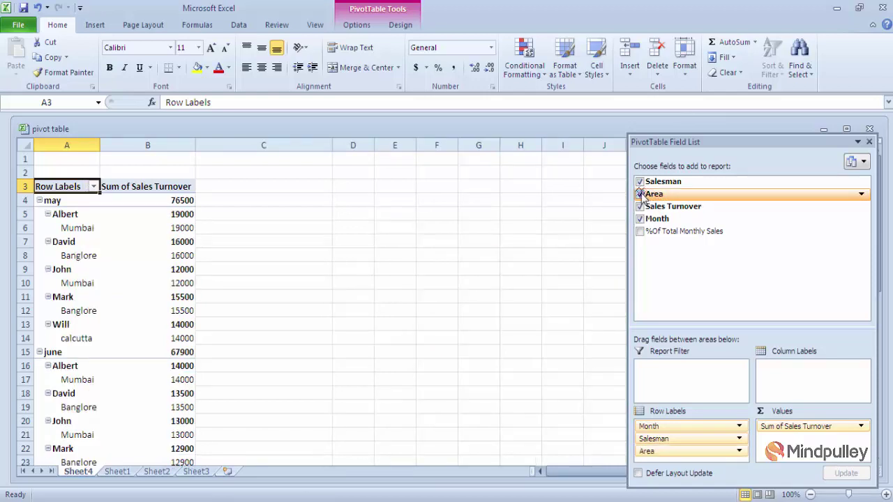
left_click(639, 194)
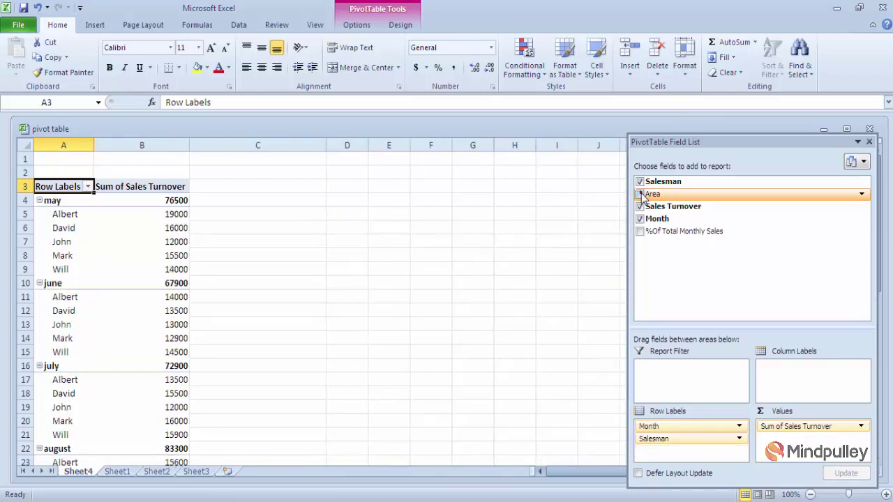
left_click(640, 230)
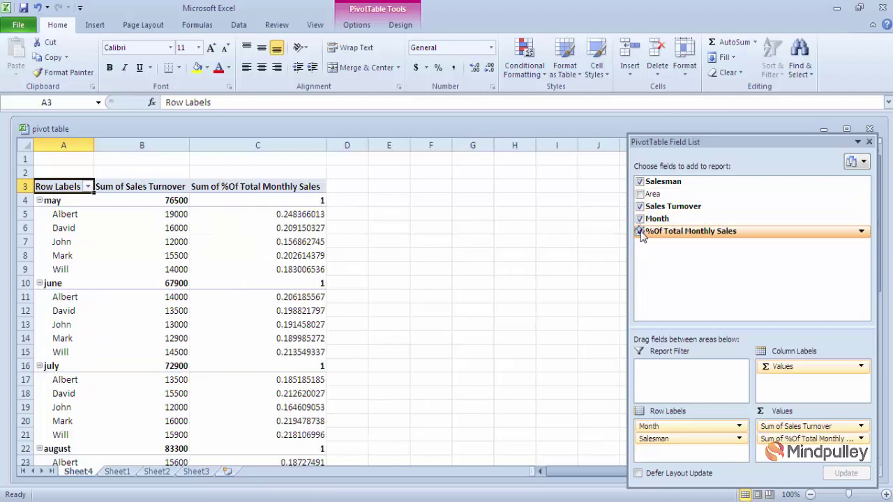
left_click_drag(642, 236, 680, 384)
mouse_move(679, 453)
left_mouse_down()
mouse_move(255, 240)
mouse_move(297, 229)
mouse_move(299, 378)
mouse_move(257, 204)
mouse_move(279, 466)
left_mouse_up()
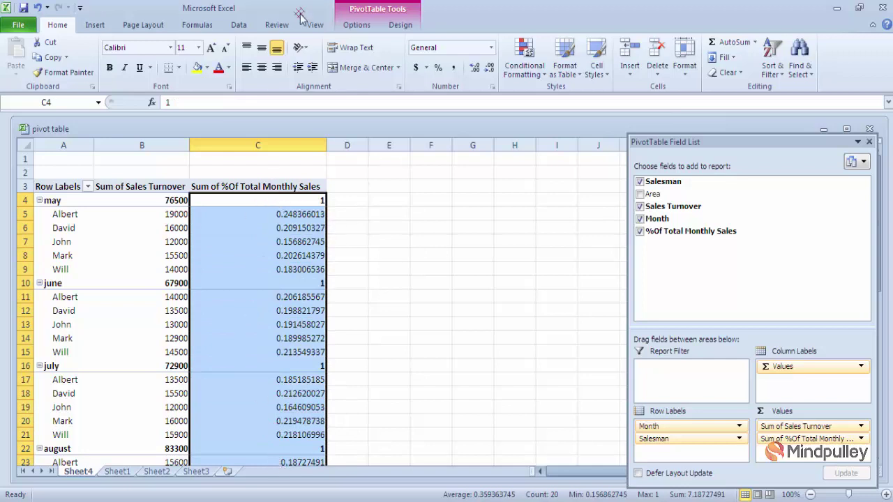
Apply Percent Style to the PivotTable's %Of Total Monthly Sales sums, e.g. may 100%.
left_click(437, 68)
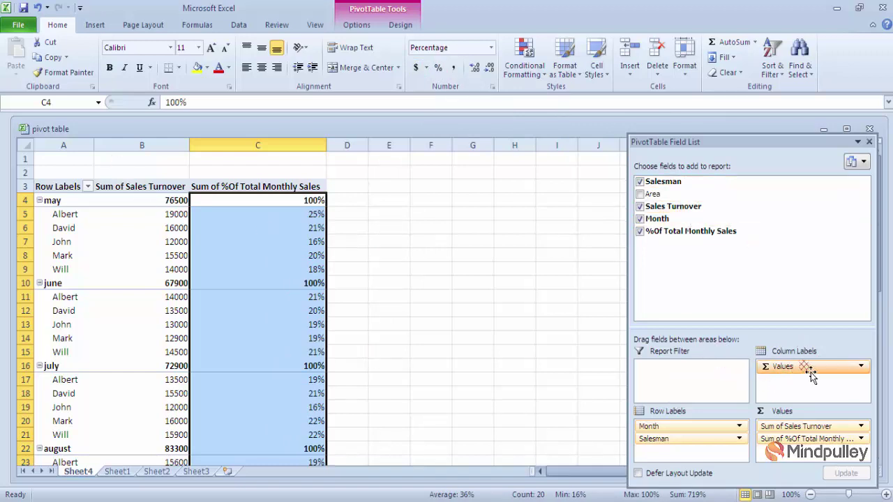
mouse_move(725, 461)
left_mouse_down()
mouse_move(632, 475)
mouse_move(670, 453)
left_mouse_up()
mouse_move(669, 454)
left_mouse_down()
mouse_move(792, 377)
mouse_move(851, 376)
mouse_move(807, 345)
mouse_move(787, 365)
mouse_move(805, 376)
mouse_move(694, 452)
mouse_move(787, 371)
mouse_move(757, 368)
left_mouse_up()
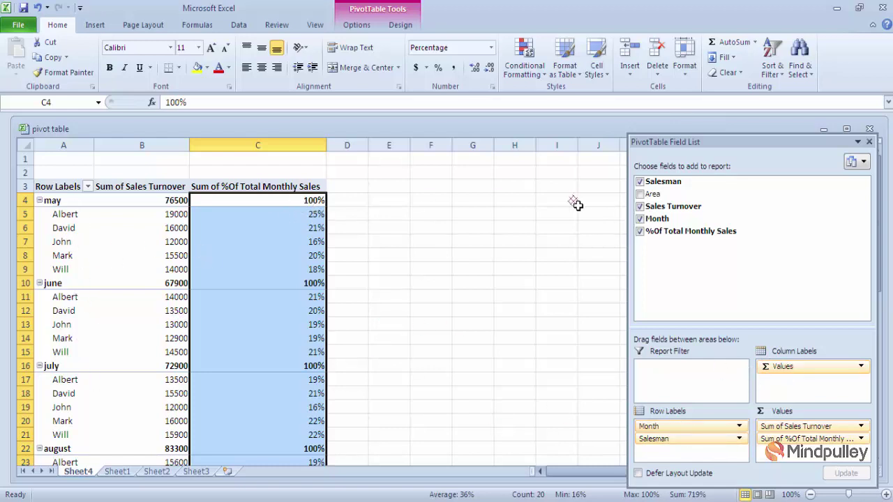
Rearrange the field areas so Salesman is in Row Labels and Month in Column Labels.
left_click_drag(589, 470, 687, 447)
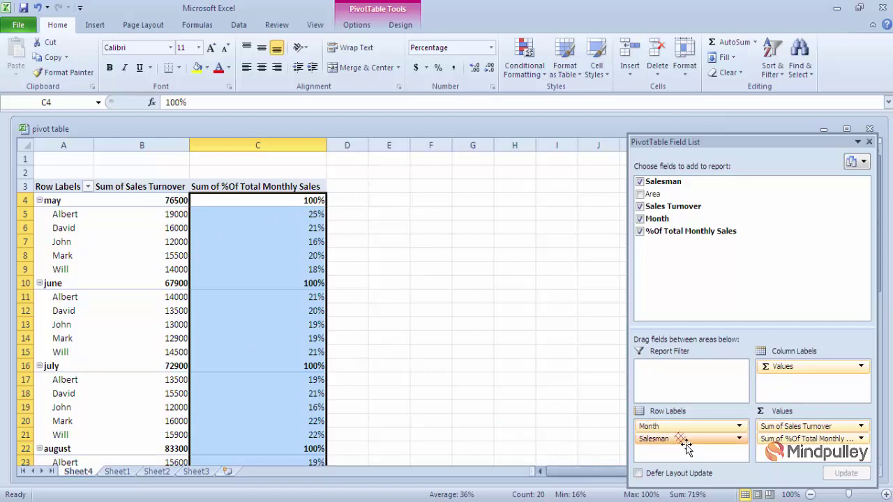
left_click_drag(687, 445, 779, 404)
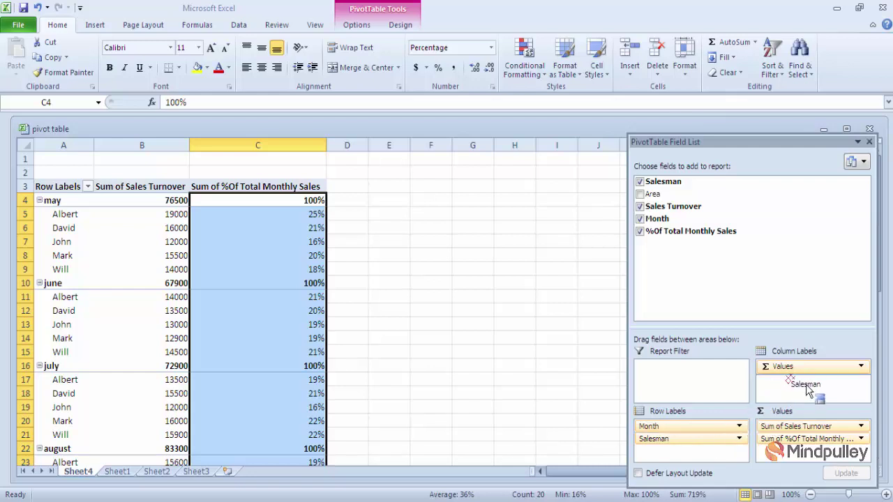
mouse_move(780, 408)
left_mouse_down()
mouse_move(795, 385)
mouse_move(524, 274)
mouse_move(323, 170)
left_mouse_up()
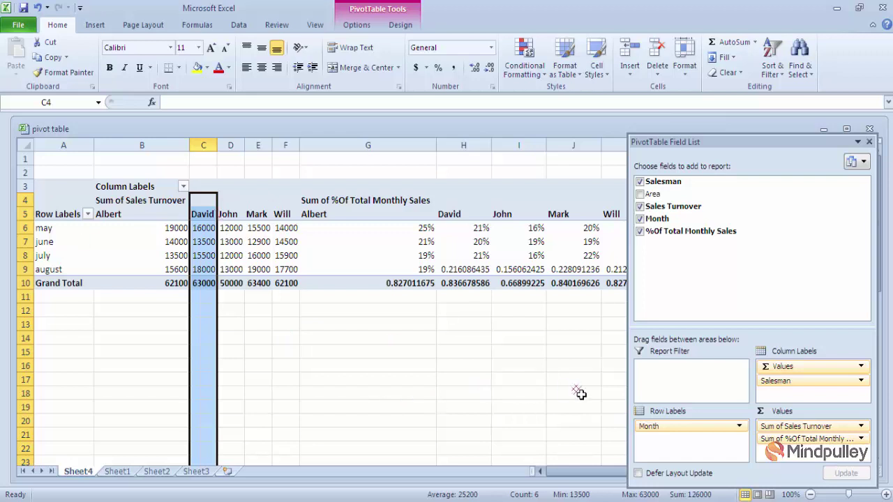
mouse_move(663, 426)
left_mouse_down()
mouse_move(799, 394)
mouse_move(670, 433)
left_mouse_up()
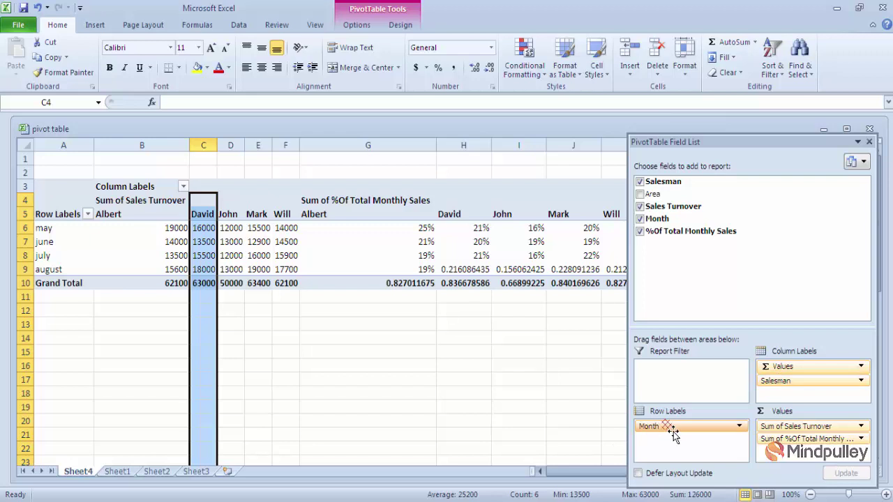
left_click_drag(776, 381, 780, 385)
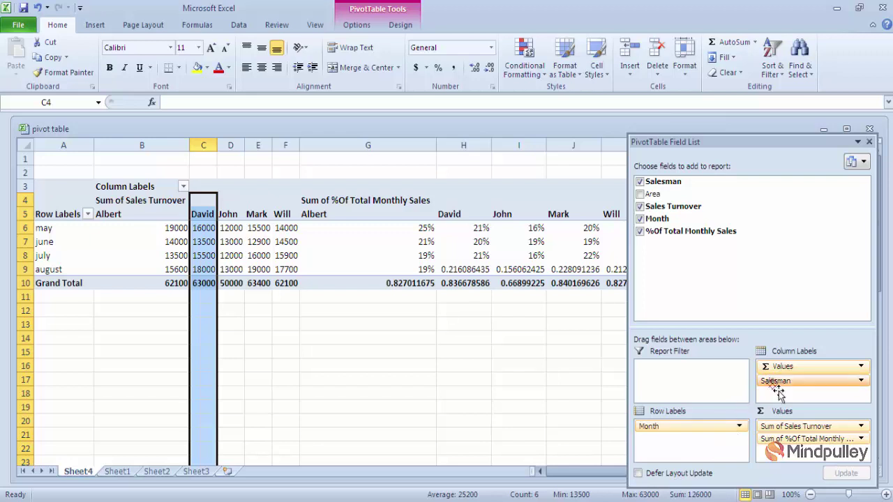
mouse_move(780, 391)
left_mouse_down()
mouse_move(712, 453)
mouse_move(697, 446)
mouse_move(783, 394)
left_mouse_up()
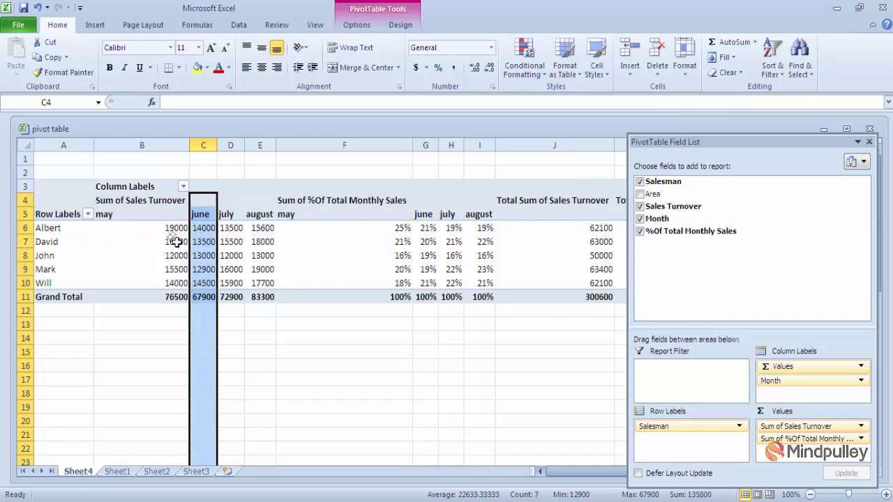
Return to a cell inside the PivotTable and open the Sum of Sales Turnover dropdown in Values.
left_click(376, 395)
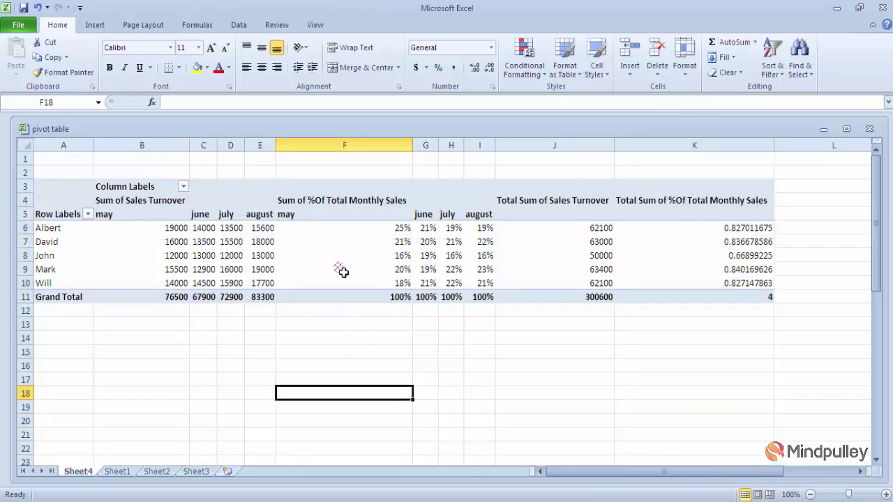
left_click(343, 271)
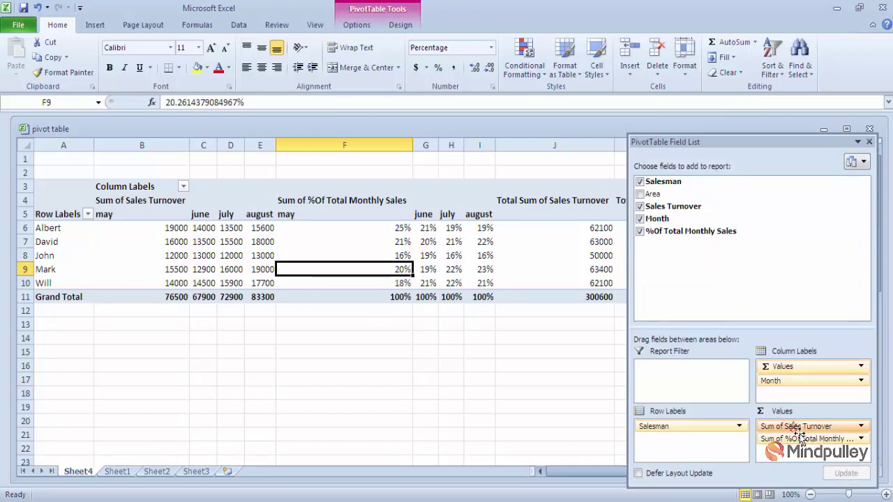
left_click(796, 426)
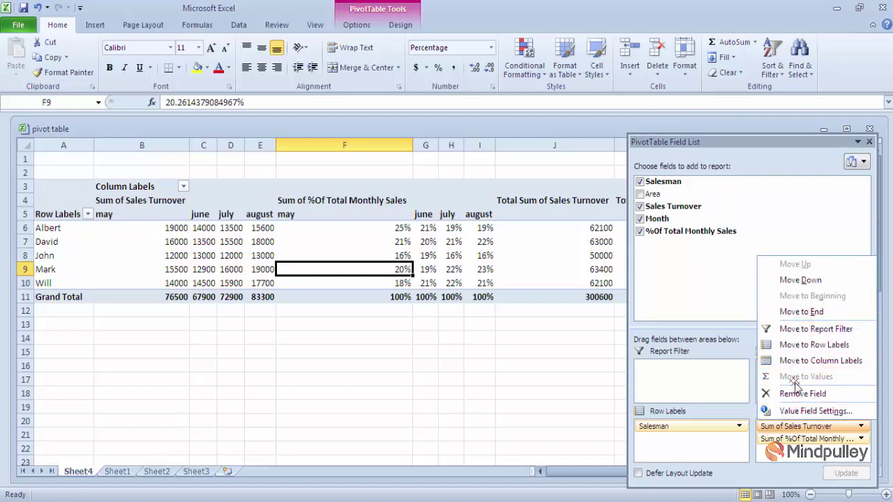
In Value Field Settings, try Count, Average and Max, reselect Sum, then cancel.
left_click(816, 412)
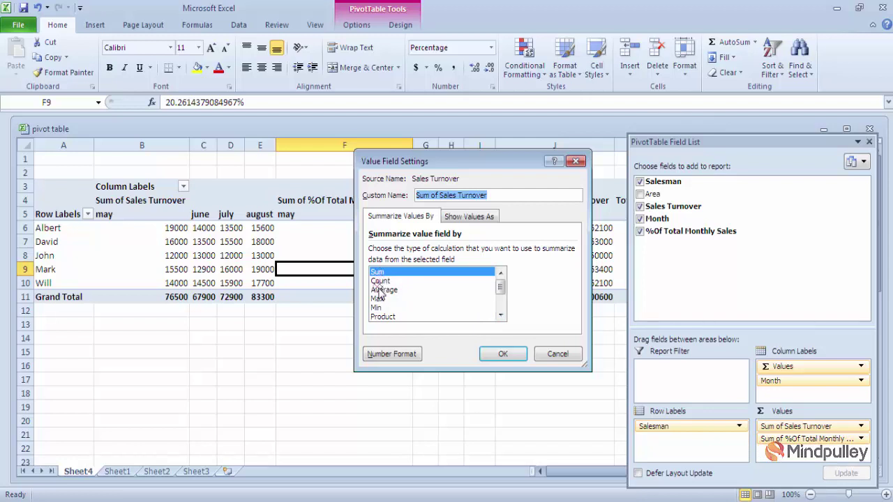
left_click(380, 281)
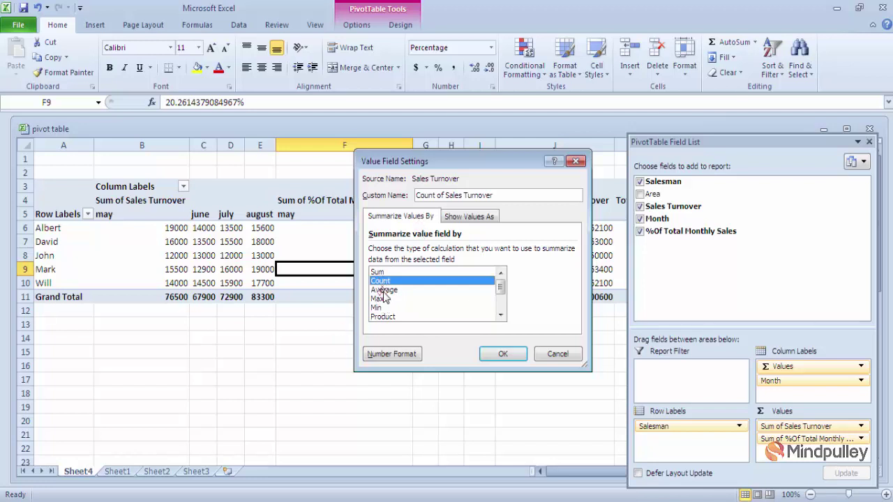
left_click(384, 290)
left_click(382, 299)
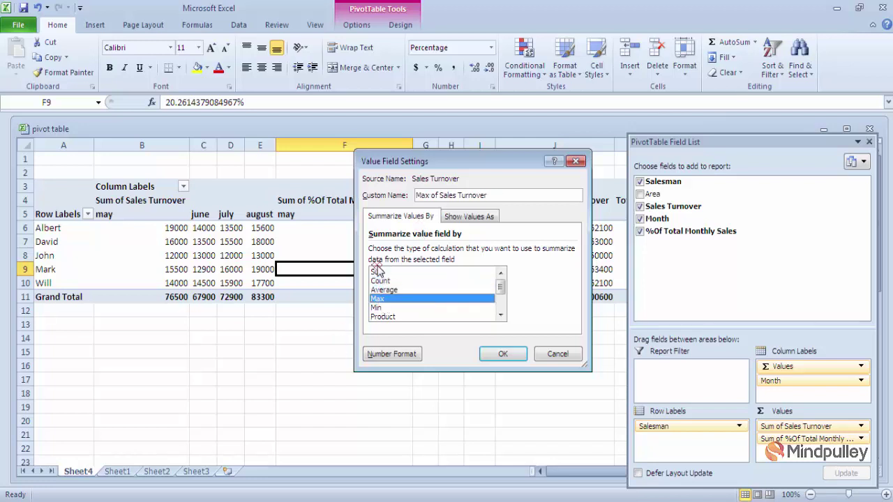
left_click(377, 272)
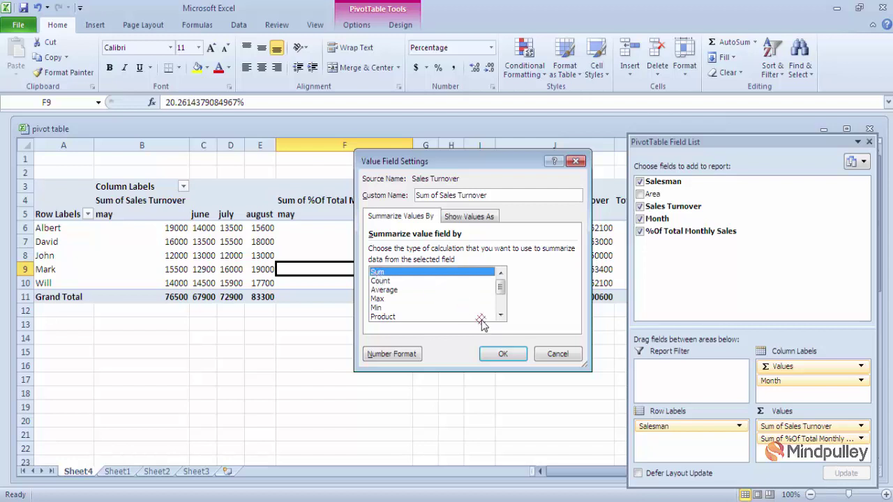
left_click(551, 355)
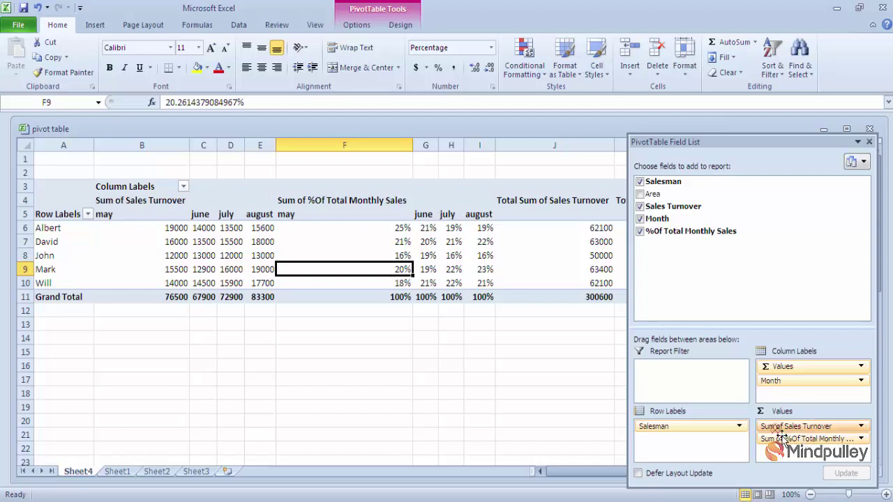
From a percentage cell in the PivotTable, open Field Settings for %Of Total Monthly Sales.
mouse_move(821, 435)
left_mouse_down()
mouse_move(826, 441)
mouse_move(354, 299)
mouse_move(353, 338)
left_mouse_up()
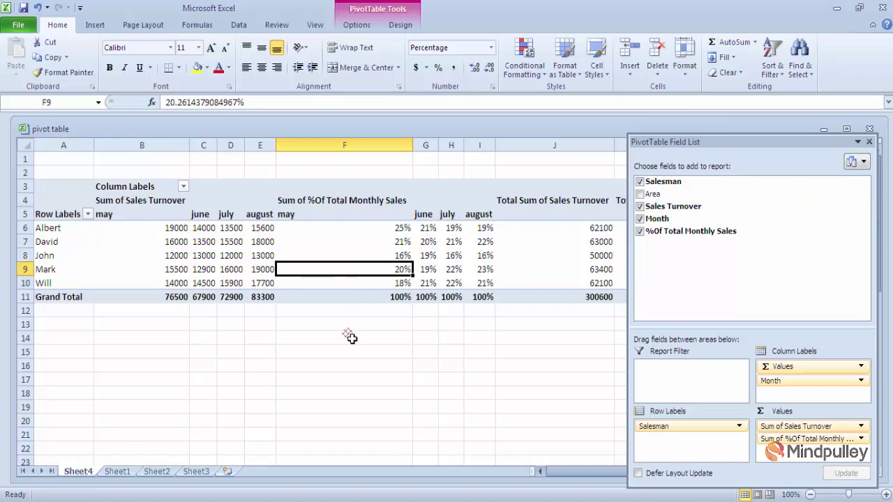
left_click(352, 337)
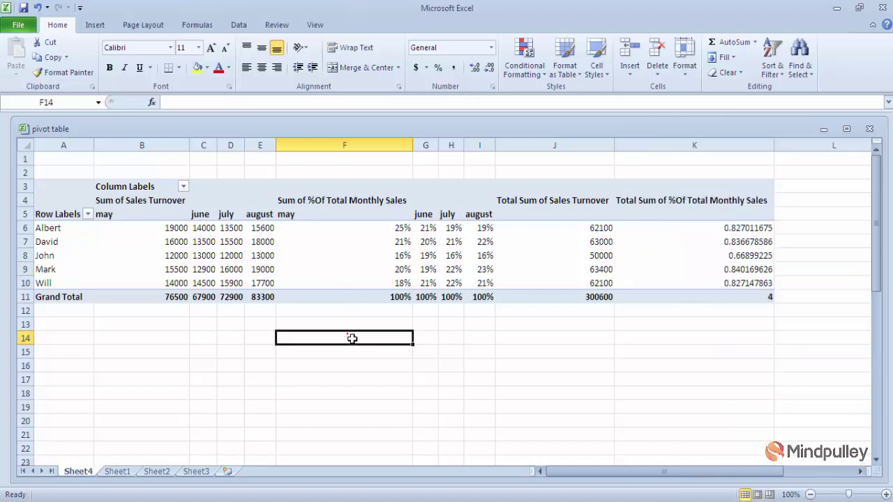
left_click(412, 272)
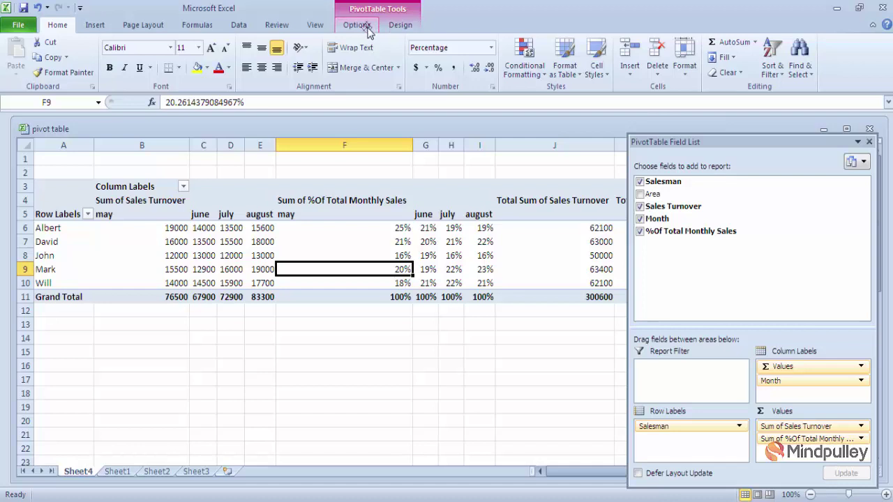
left_click(369, 32)
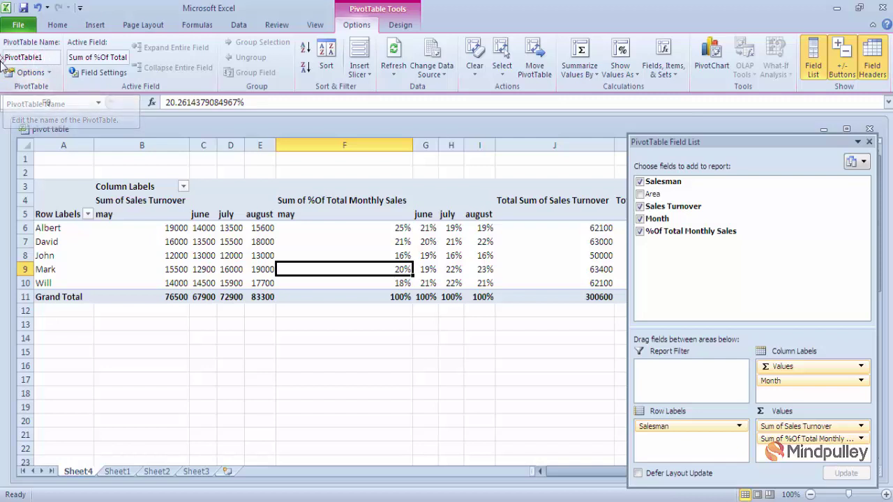
left_click(50, 61)
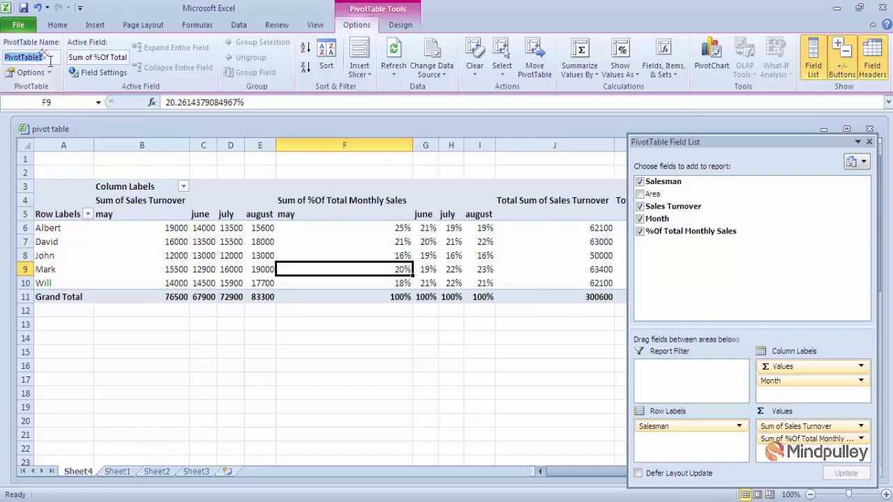
left_click(121, 77)
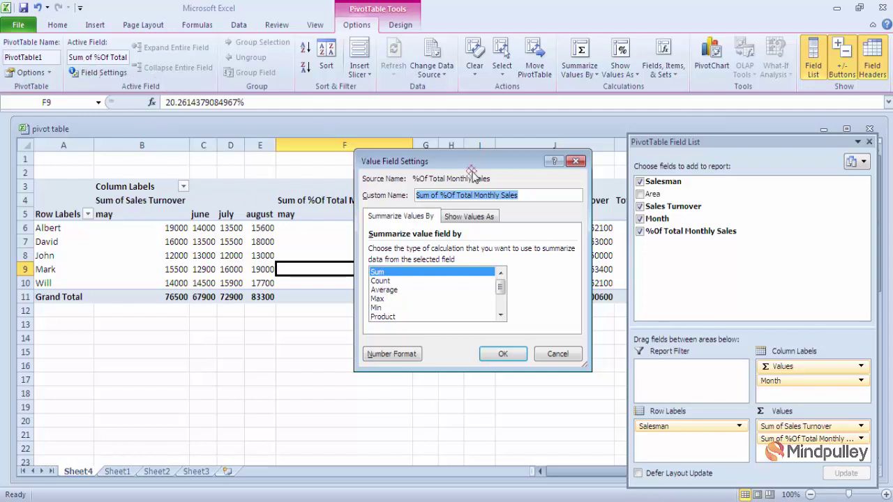
Close the value settings and nest Area under Salesman in the PivotTable rows.
left_click(576, 161)
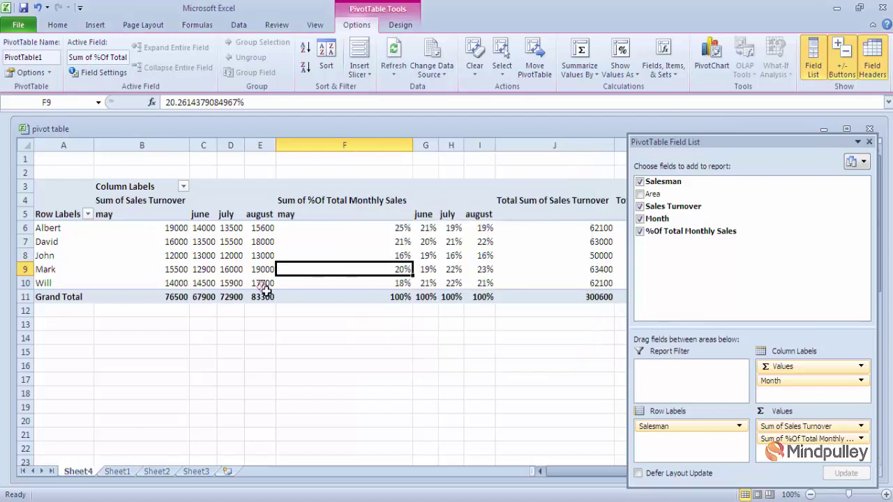
left_click(641, 194)
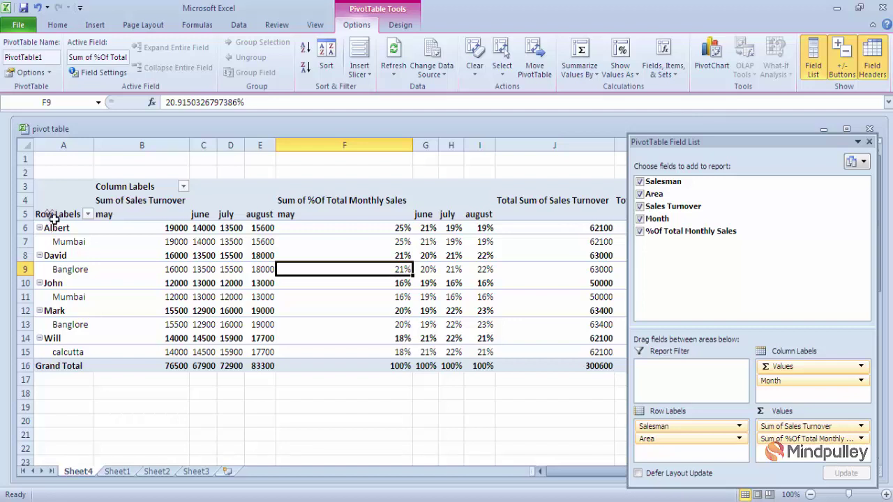
Select the PivotTable rows 6–14, from Albert down to Will.
left_click_drag(56, 214, 565, 356)
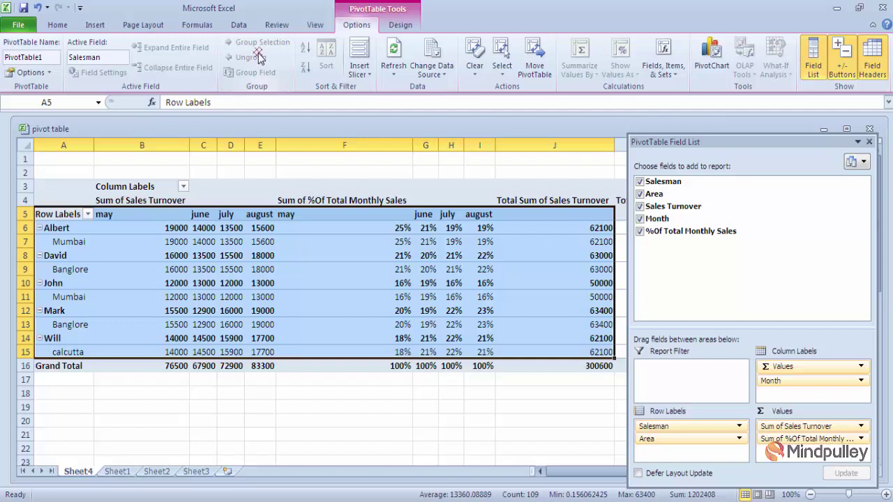
left_click(365, 448)
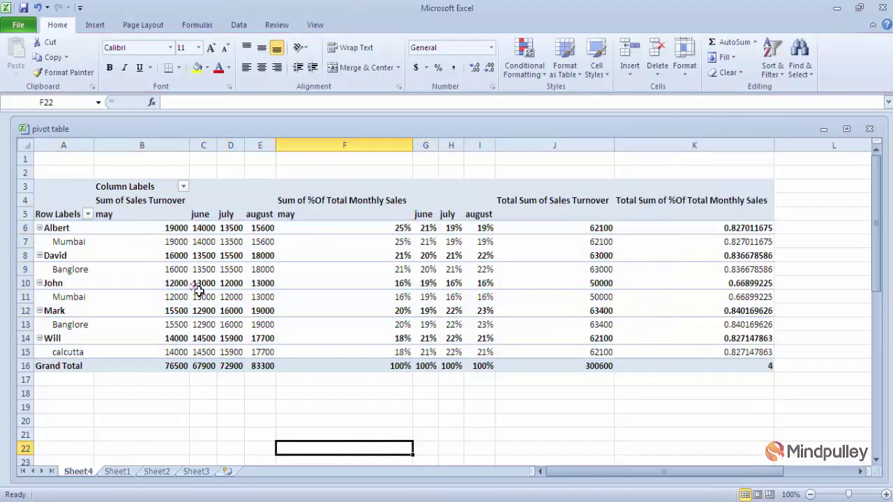
left_click_drag(70, 231, 648, 346)
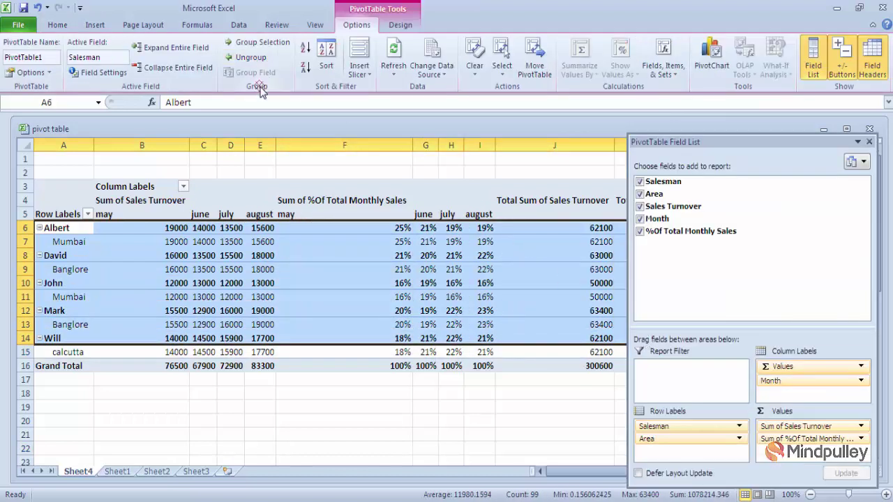
Group the selected salesmen into Group1, ungroup them, then try dragging the rows below the table.
left_click(258, 43)
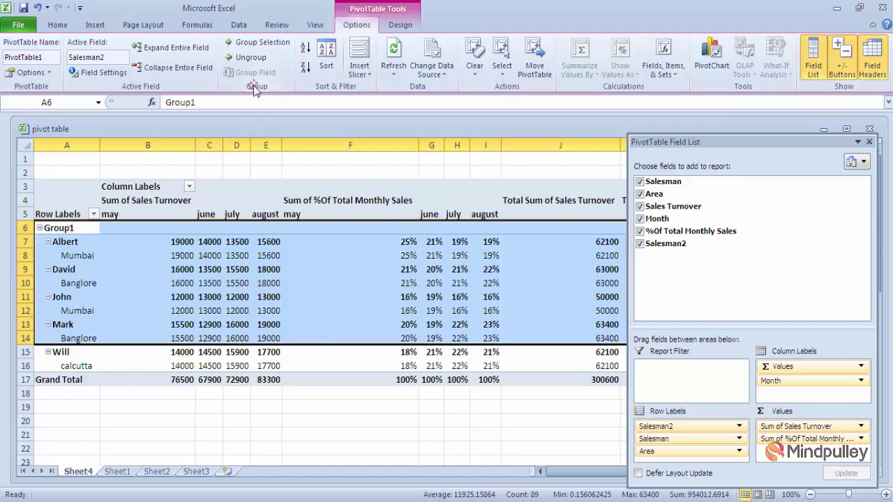
left_click(252, 58)
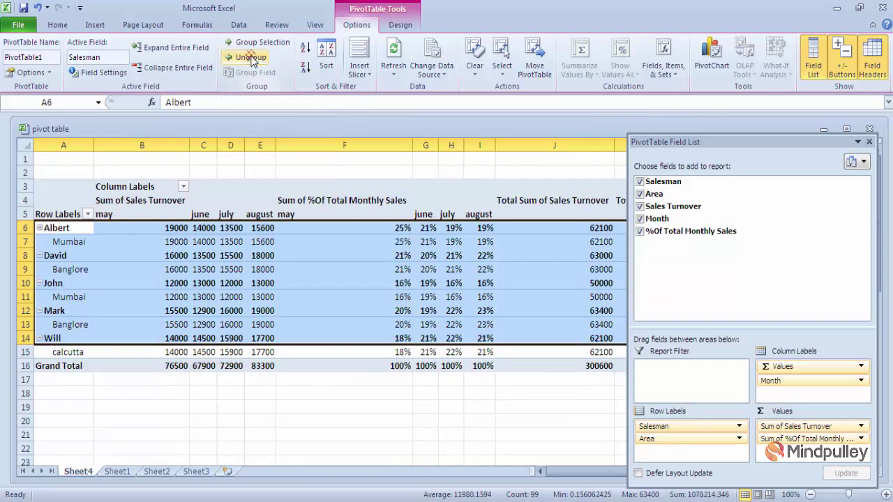
left_click_drag(379, 350, 481, 393)
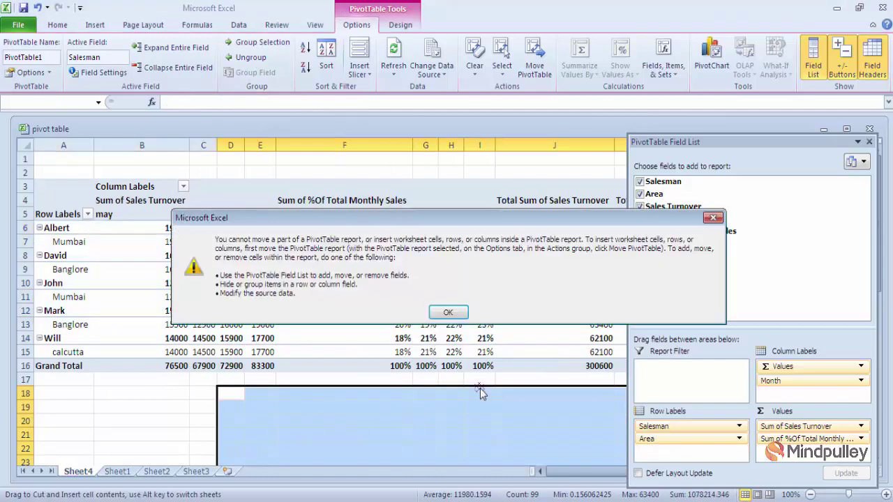
Dismiss the move warning, then drag Albert's rows down and back to row 6.
left_click(449, 313)
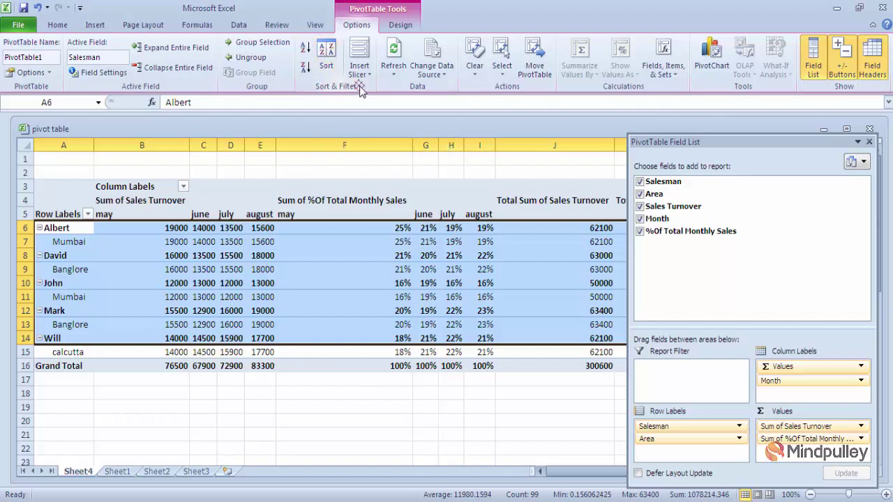
left_click(326, 52)
left_click_drag(75, 231, 62, 328)
mouse_move(49, 242)
left_mouse_down()
mouse_move(70, 229)
mouse_move(66, 353)
left_mouse_up()
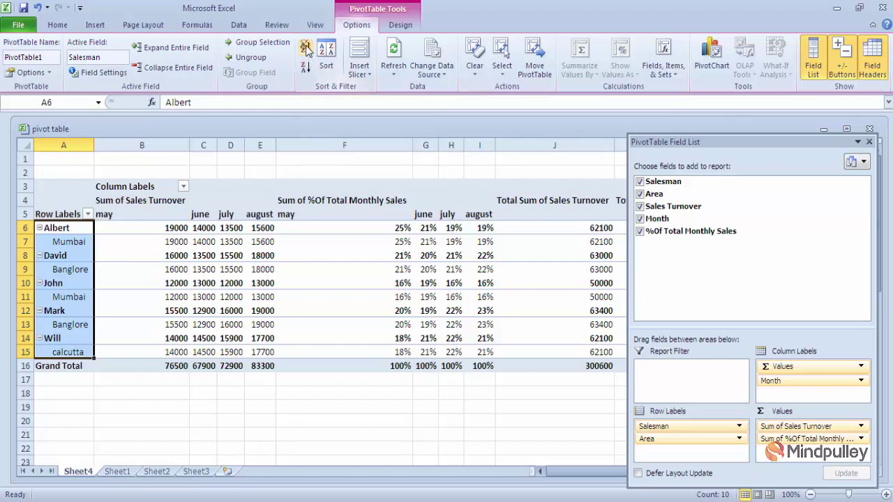
left_click(282, 448)
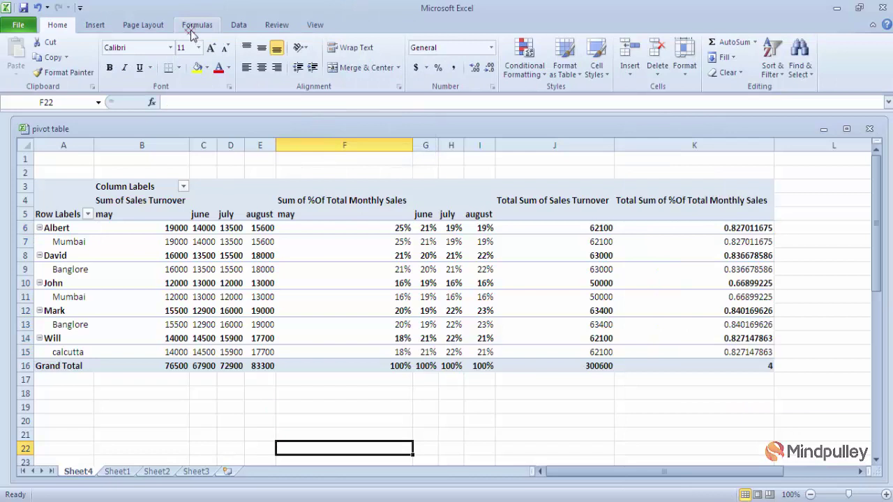
left_click(100, 26)
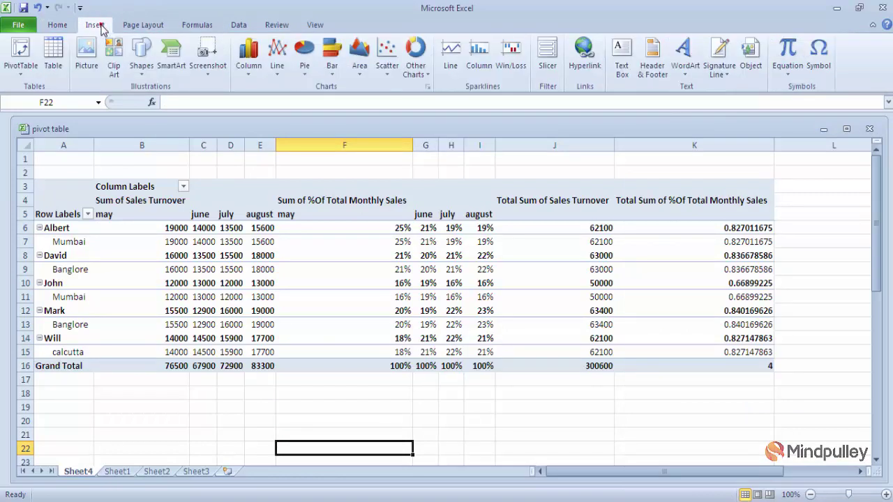
left_click(340, 255)
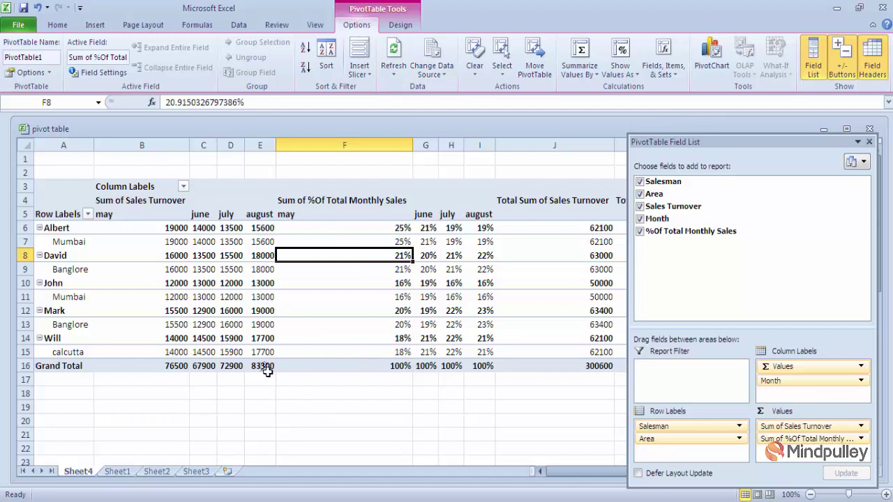
On Sheet1, change John's May sales turnover in C2 to 15000.
left_click(126, 471)
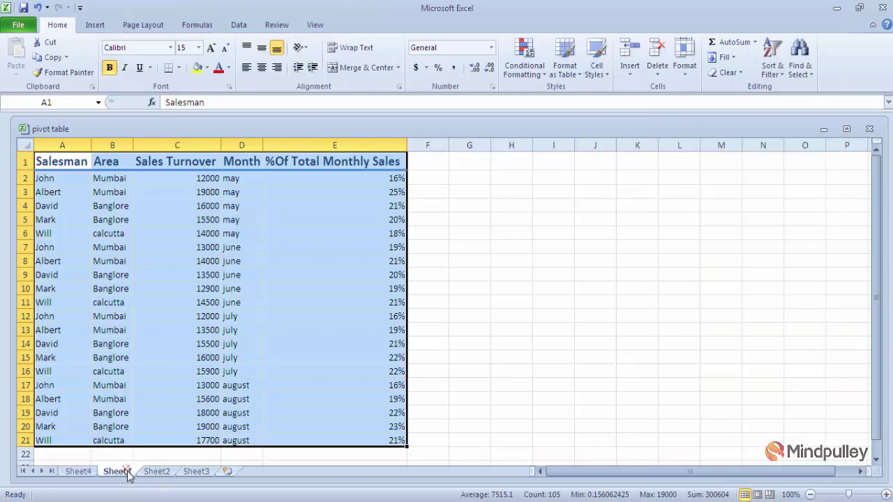
left_click(178, 184)
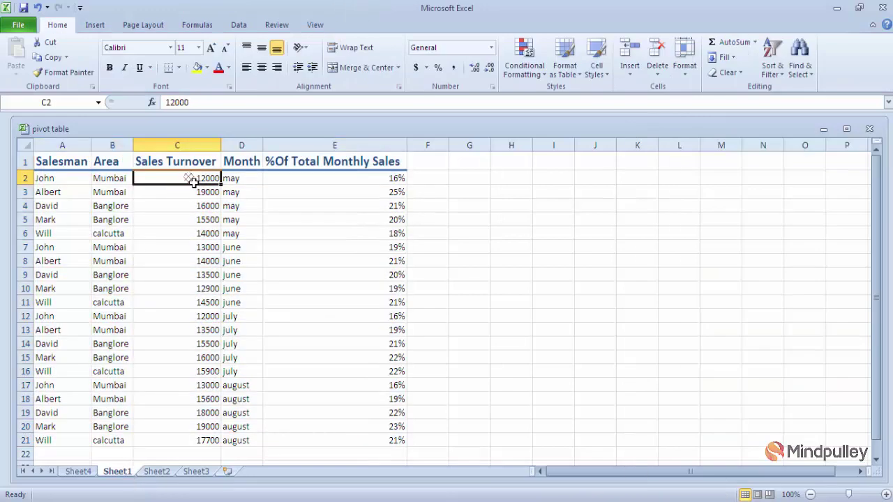
type("1")
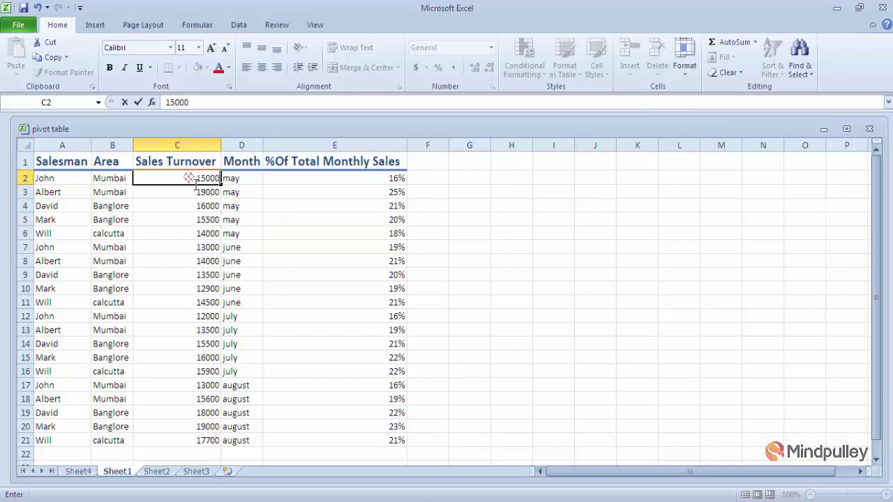
key("Return")
Check the E2 percentage formula without changing it, then return to the Sheet4 pivot table.
left_click(344, 182)
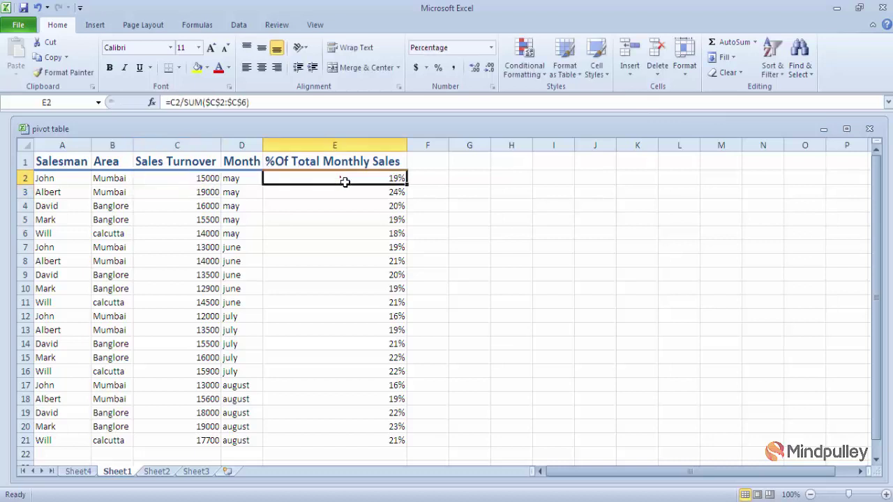
left_click(473, 184)
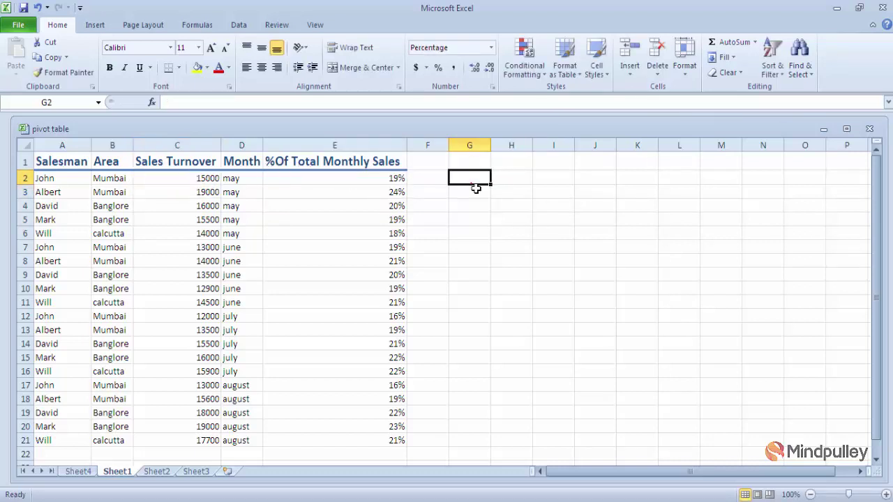
left_click(394, 194)
left_click(396, 179)
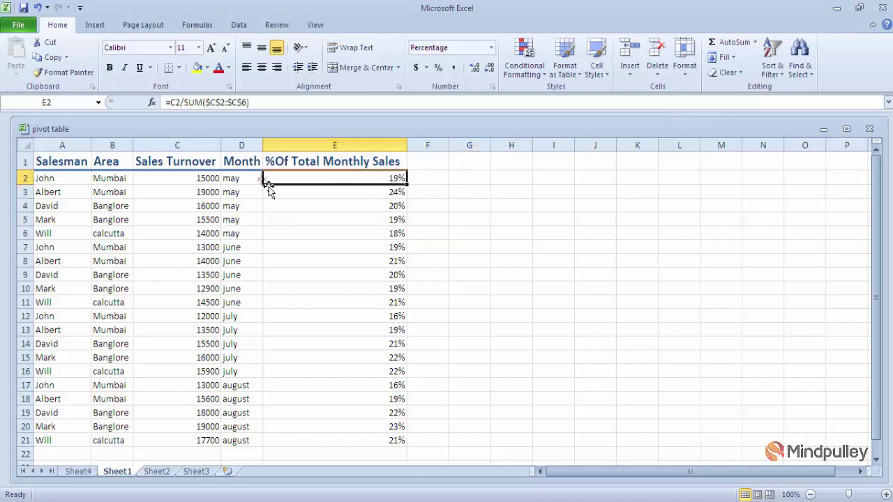
left_click(208, 180)
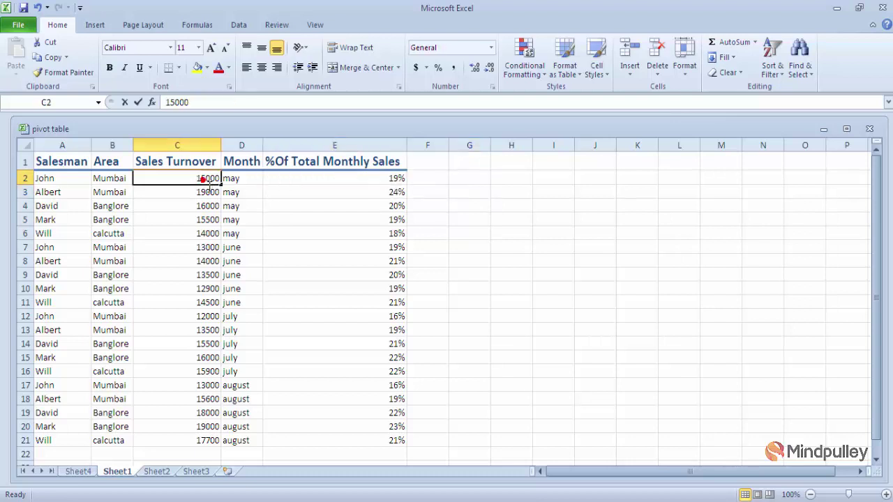
double_click(302, 178)
left_click(302, 178)
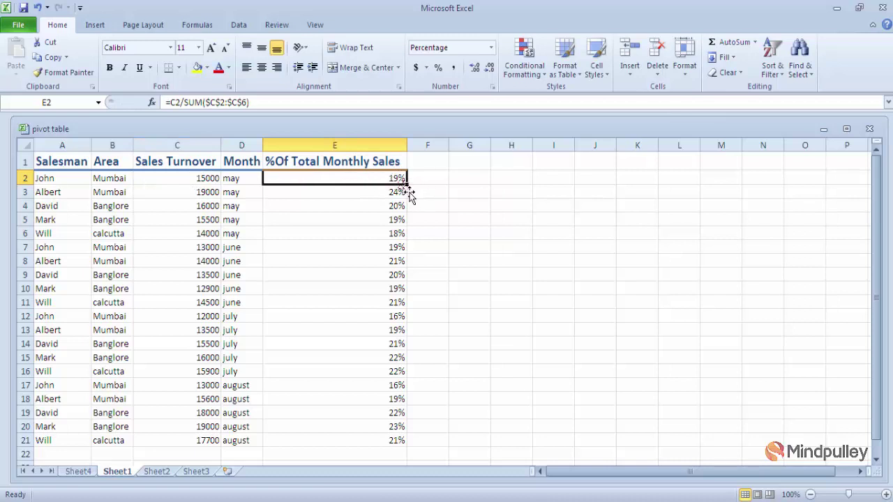
left_click_drag(148, 480, 81, 471)
left_click(81, 471)
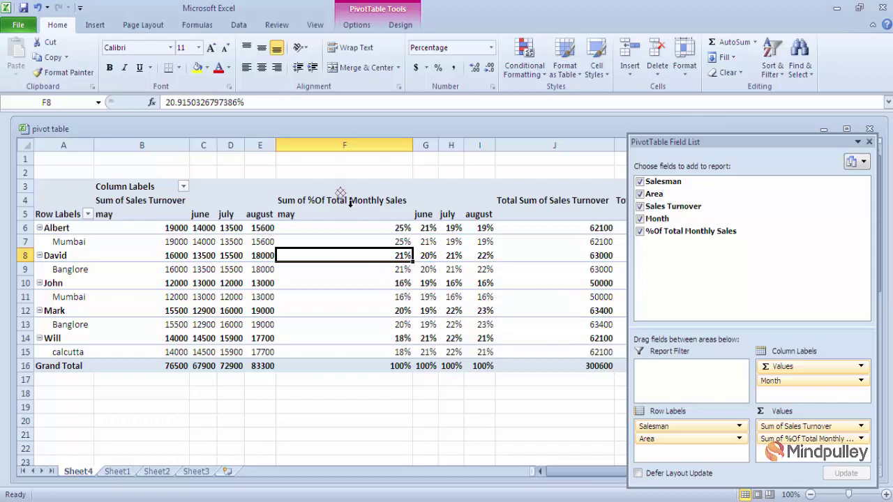
Refresh the PivotTable so John's May turnover shows 15000.
left_click(363, 26)
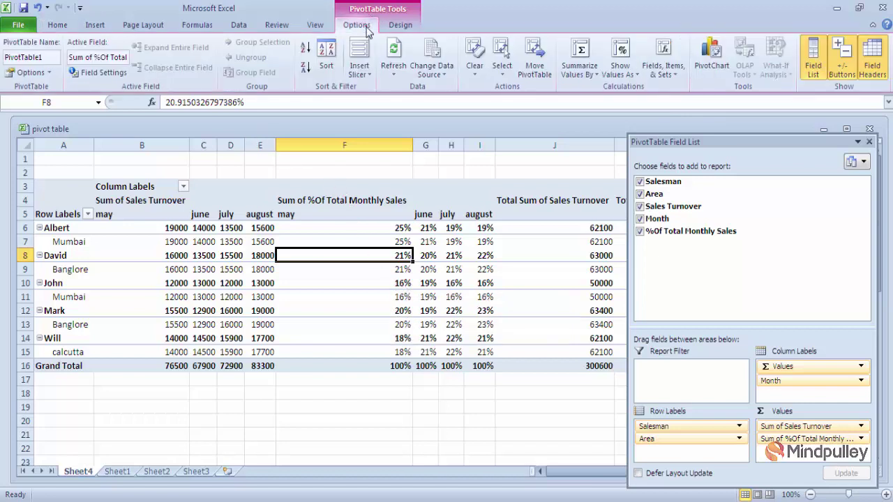
left_click(394, 59)
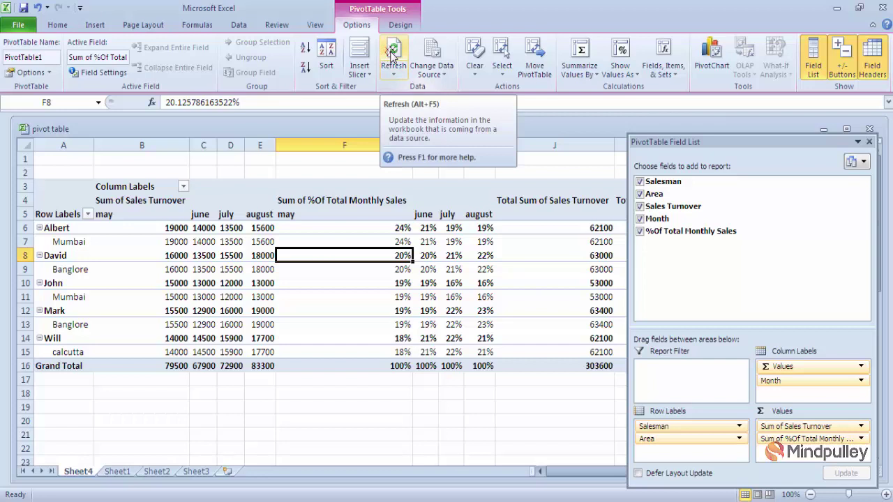
left_click(392, 54)
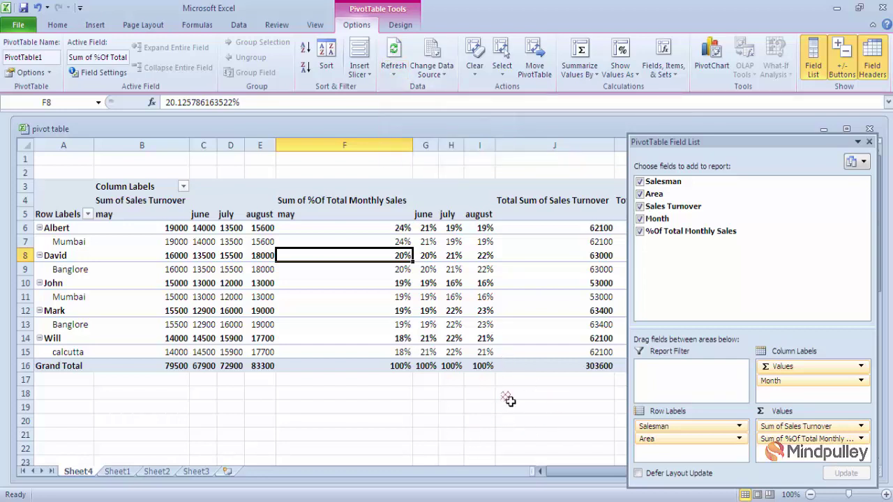